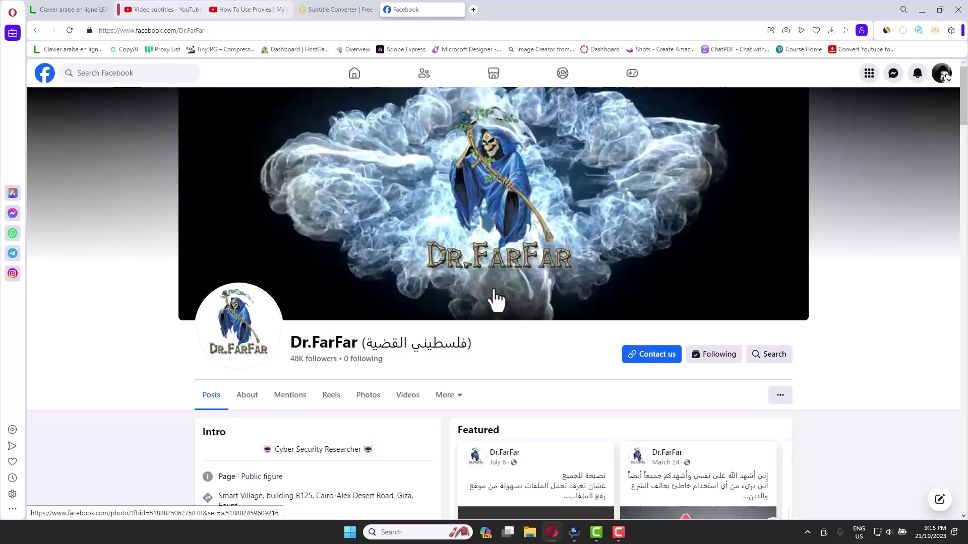
Bring the Vidscribe AI PRO dashboard to the front over the browser
{"action": "left_click", "coordinate": [940, 10]}
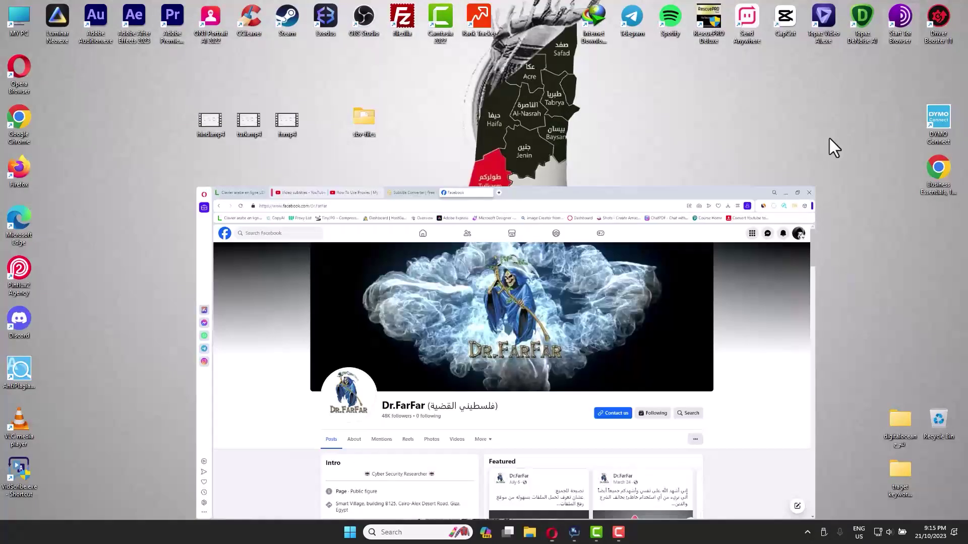
{"action": "left_click", "coordinate": [786, 192]}
{"action": "left_click", "coordinate": [574, 532]}
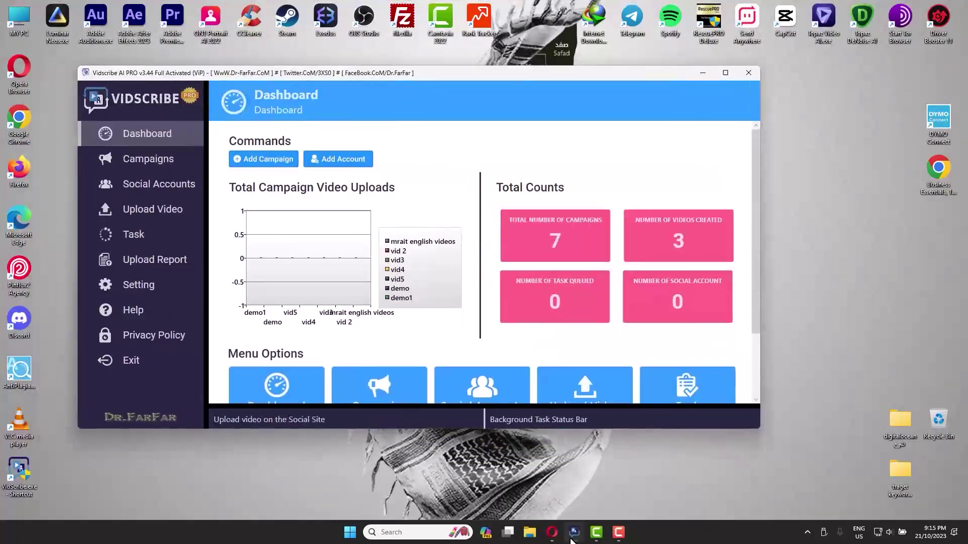
{"action": "left_click", "coordinate": [552, 533]}
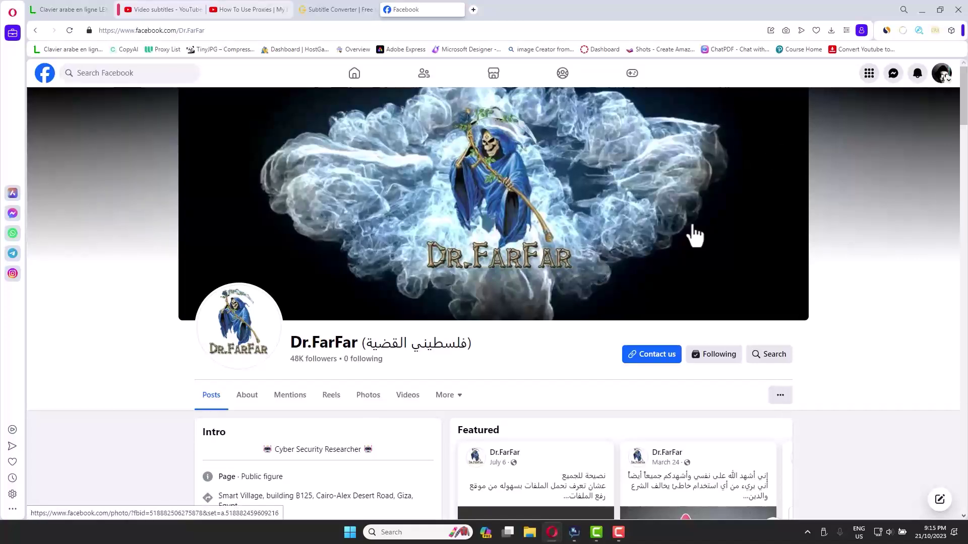
{"action": "left_click", "coordinate": [922, 10]}
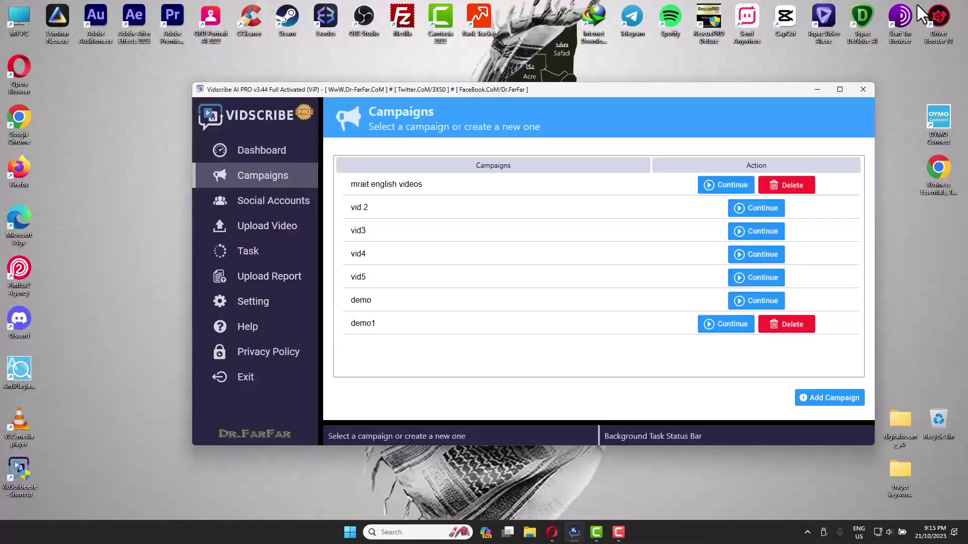
Create a new campaign named eng
{"action": "left_click", "coordinate": [830, 398]}
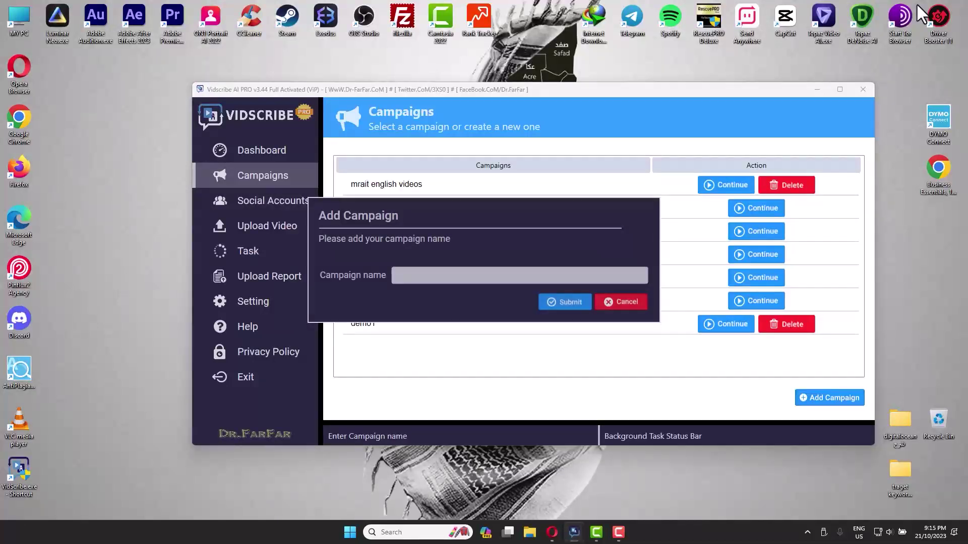
{"action": "left_click", "coordinate": [454, 276]}
{"action": "type", "text": "eng"}
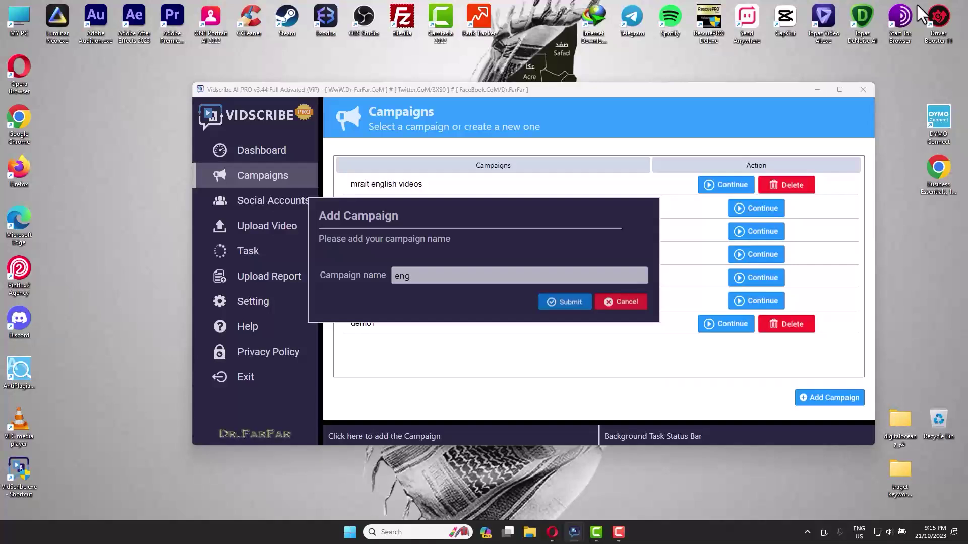
{"action": "left_click", "coordinate": [564, 301]}
Choose to upload a local file for the eng campaign and pick fr.mp4
{"action": "left_click", "coordinate": [726, 347]}
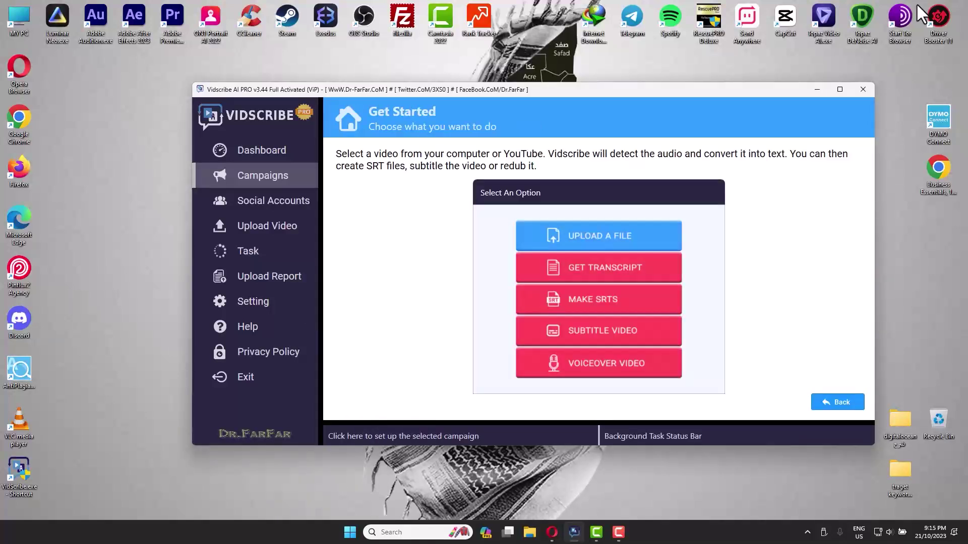
{"action": "left_click", "coordinate": [598, 235]}
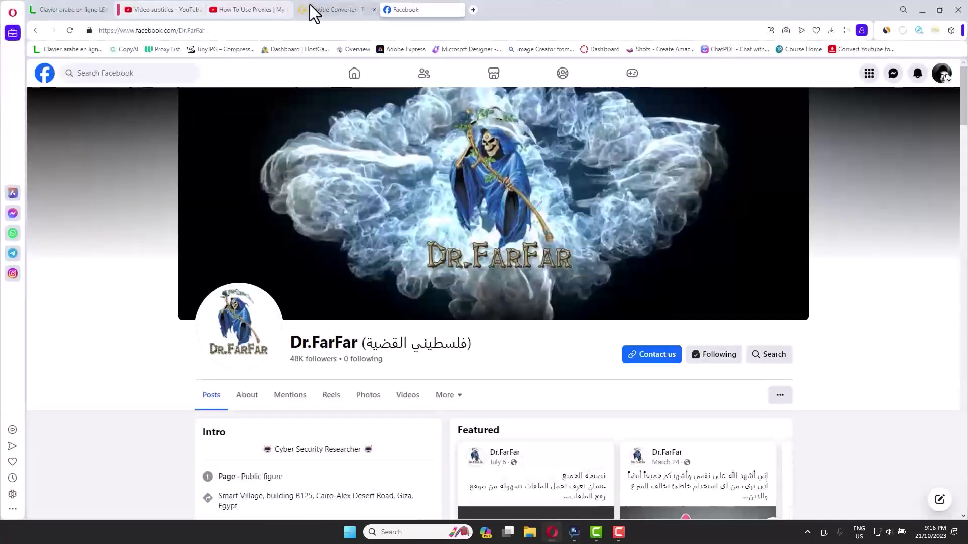
{"action": "left_click", "coordinate": [250, 10]}
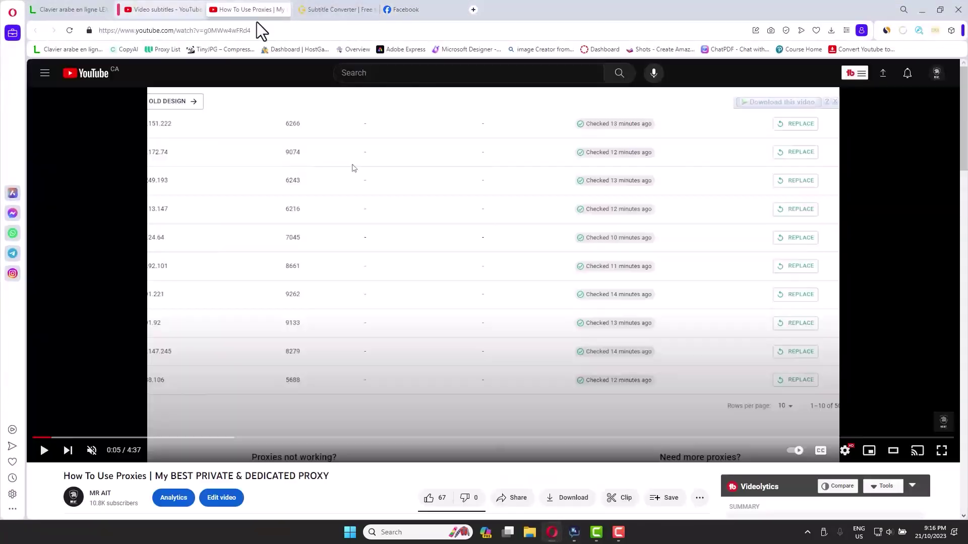
{"action": "left_click", "coordinate": [922, 10]}
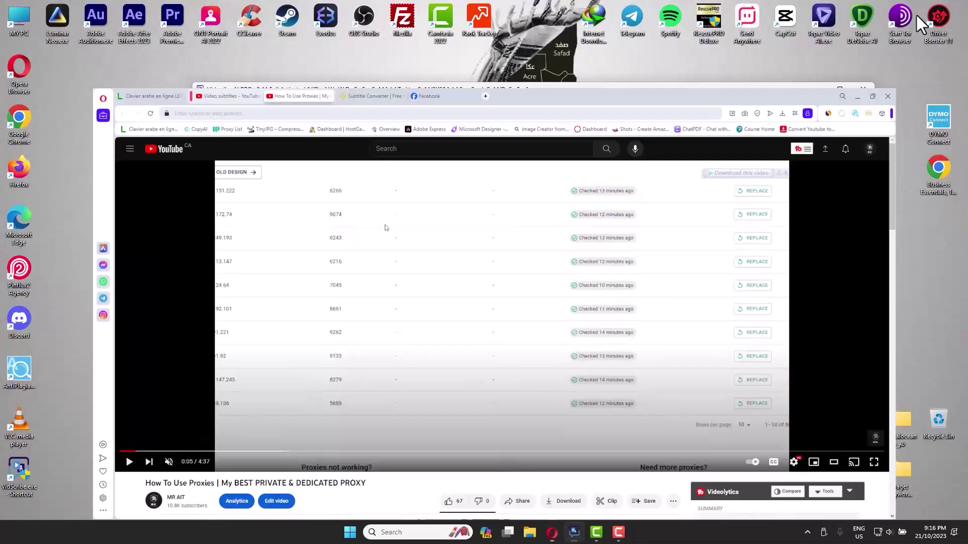
{"action": "key", "text": "Right"}
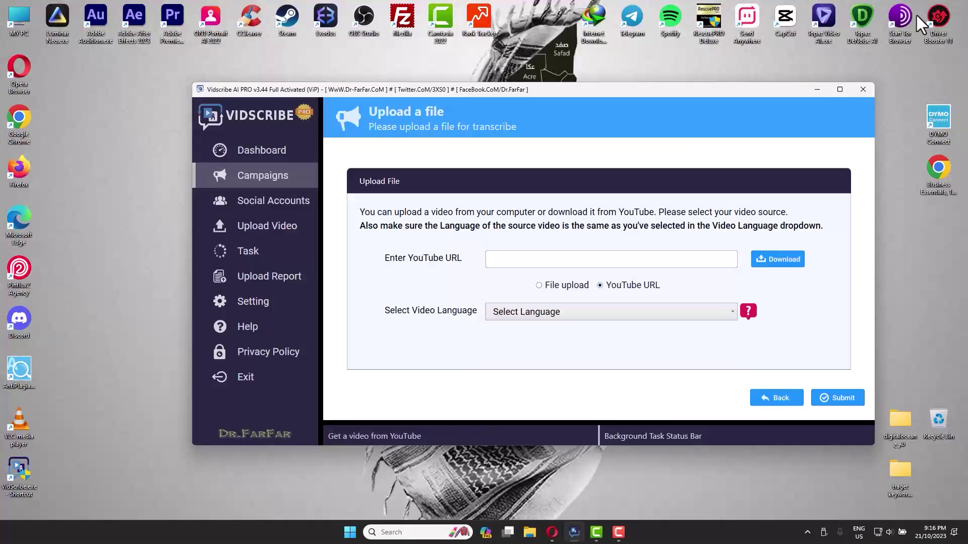
{"action": "key", "text": "Left"}
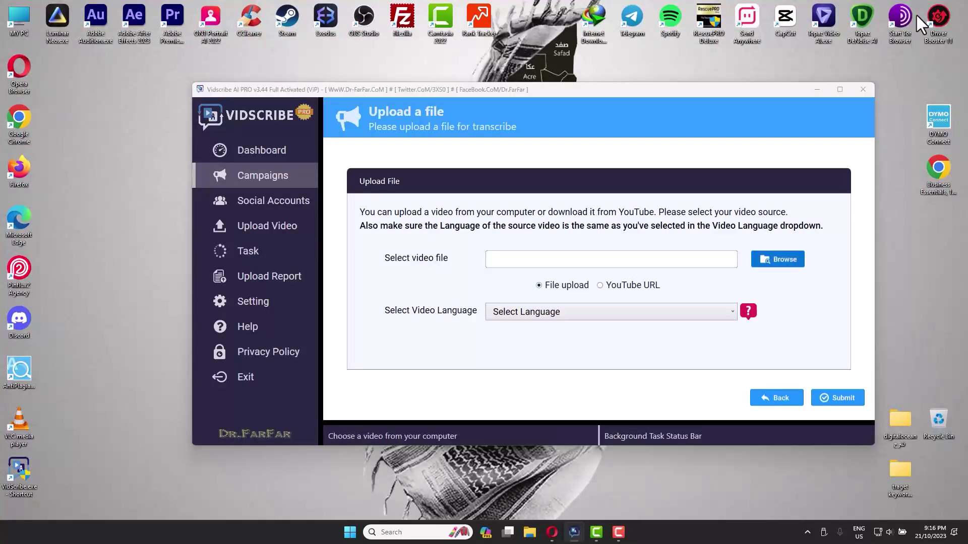
{"action": "key", "text": "Return"}
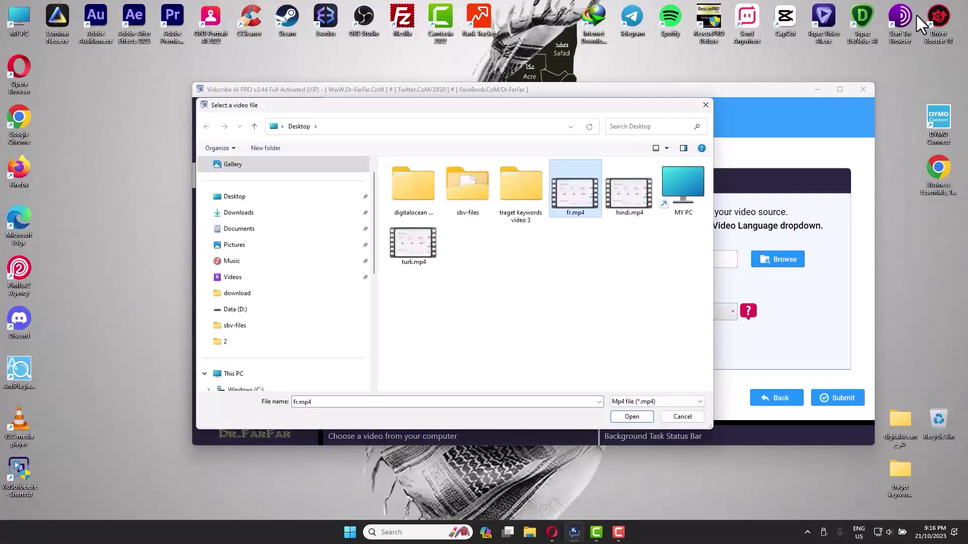
{"action": "key", "text": "Return"}
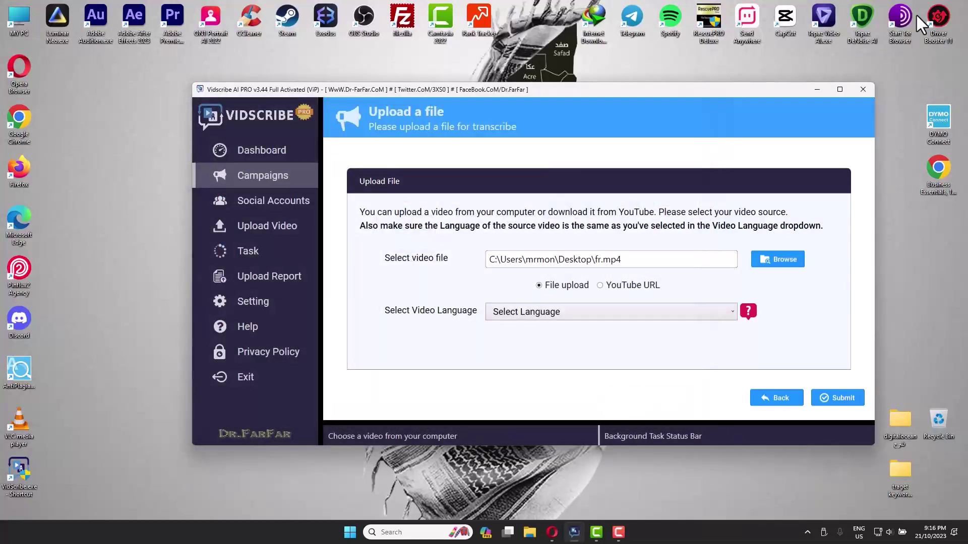
Set French as the video's source language
{"action": "key", "text": "Tab"}
{"action": "key", "text": "alt+Down"}
{"action": "key", "text": "Down"}
{"action": "key", "text": "Down"}
{"action": "key", "text": "Down"}
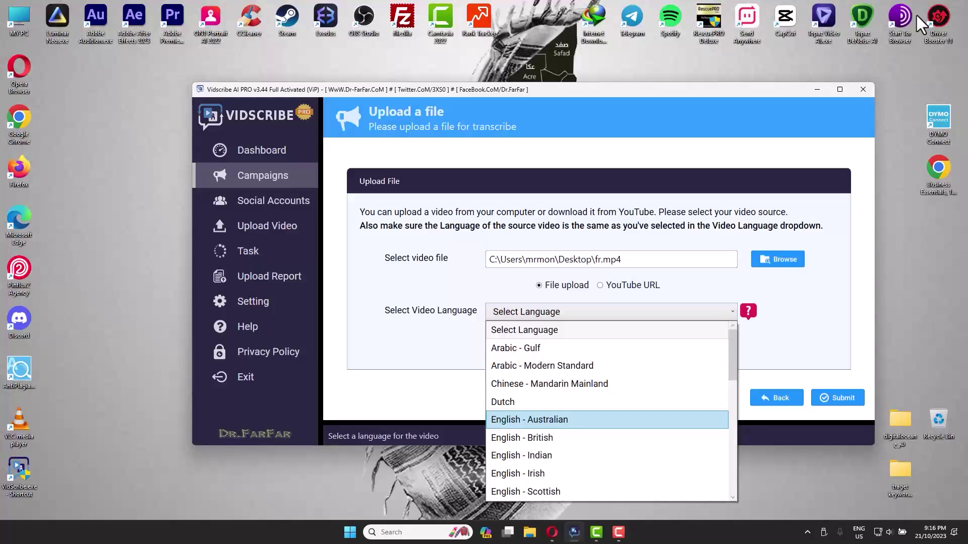
{"action": "scroll", "coordinate": [921, 23], "scroll_direction": "down", "scroll_amount": 2}
{"action": "key", "text": "Down"}
{"action": "key", "text": "Return"}
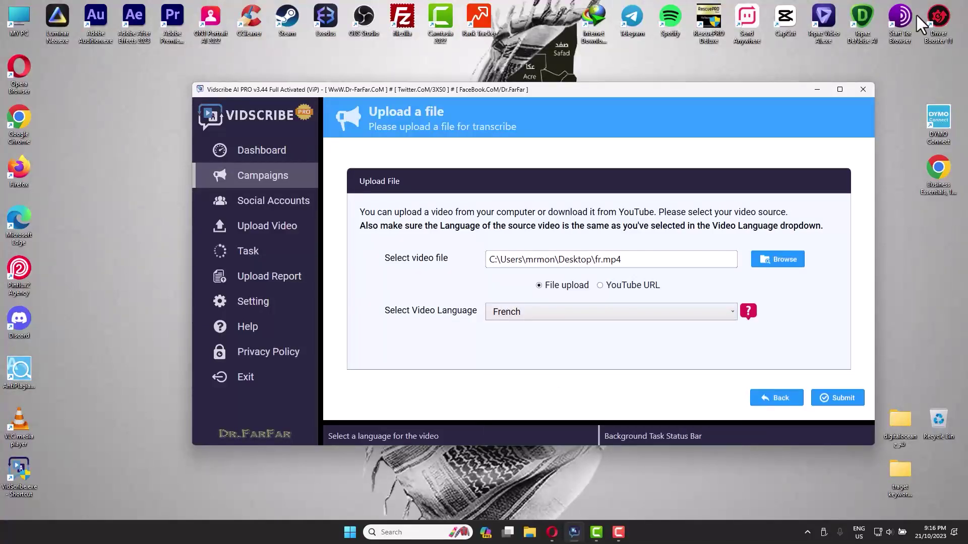
Submit the video and view the task list with eng's transcript task pending
{"action": "key", "text": "Escape"}
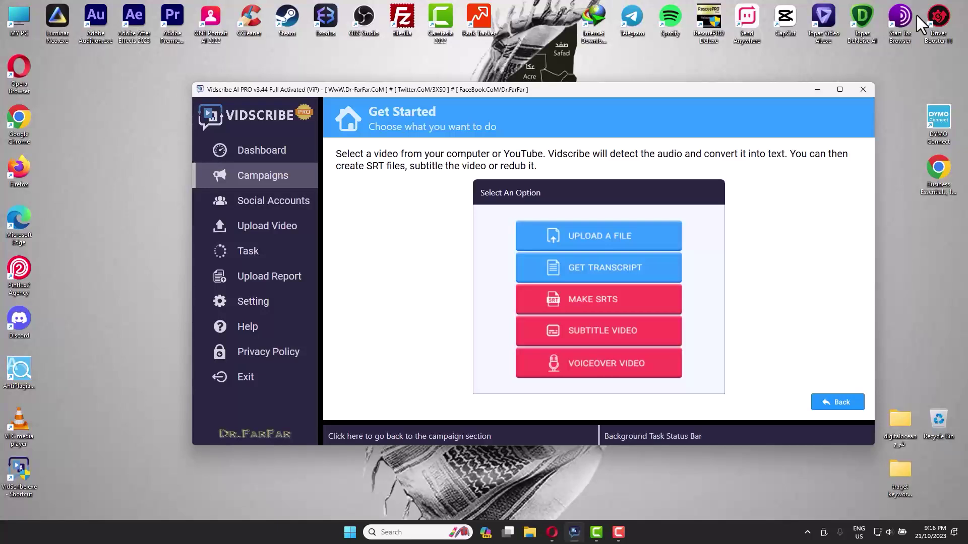
{"action": "left_click", "coordinate": [249, 251]}
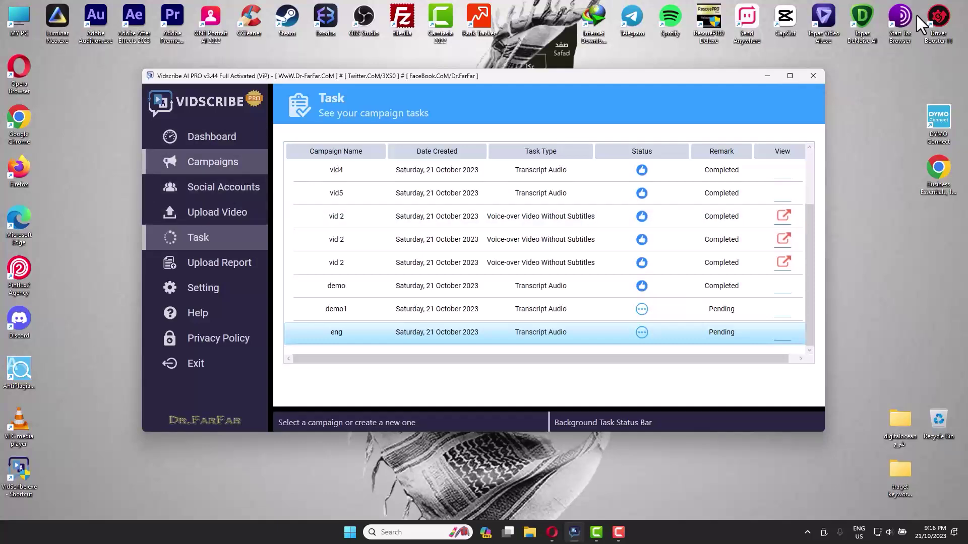
Queue transcription of the demo1 campaign's video, accepting the credit use
{"action": "left_click", "coordinate": [212, 162]}
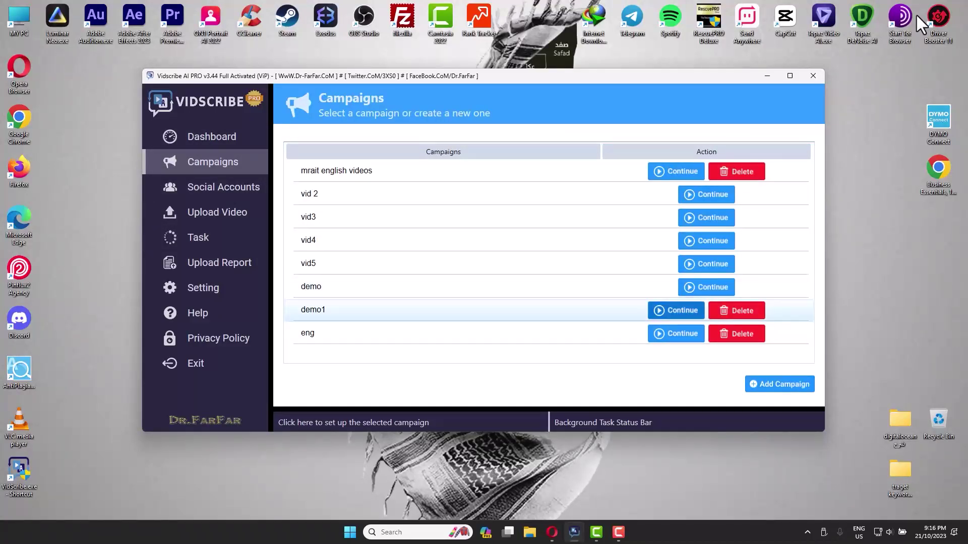
{"action": "left_click", "coordinate": [675, 310]}
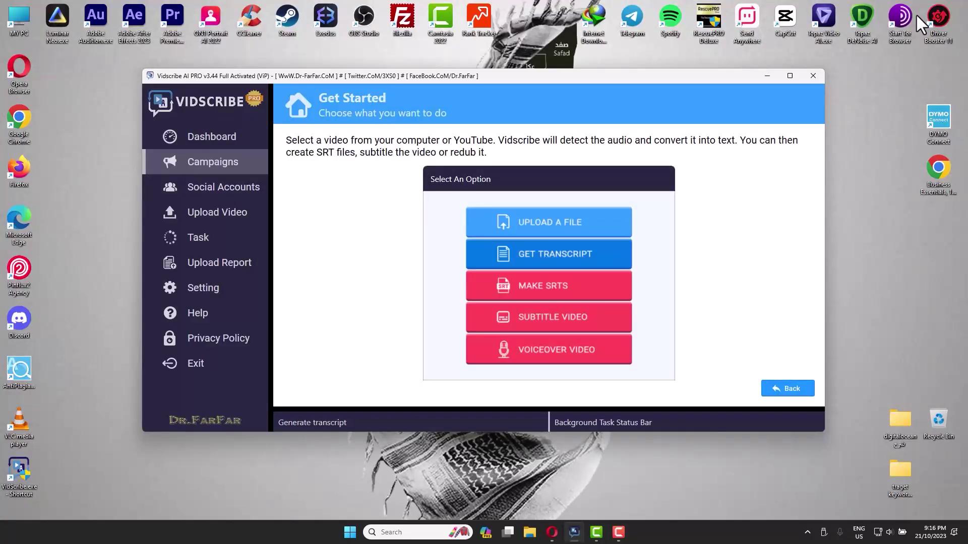
{"action": "left_click", "coordinate": [548, 253]}
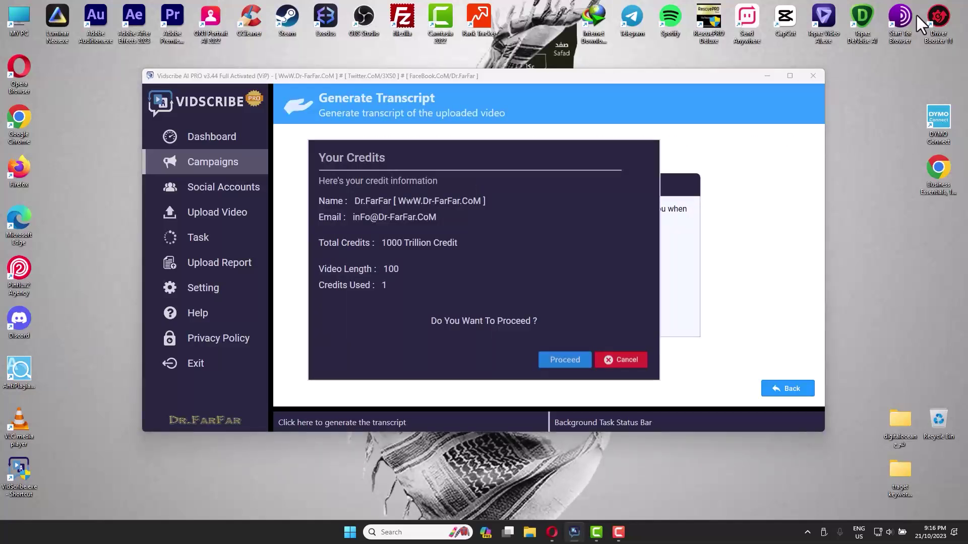
{"action": "left_click", "coordinate": [565, 360]}
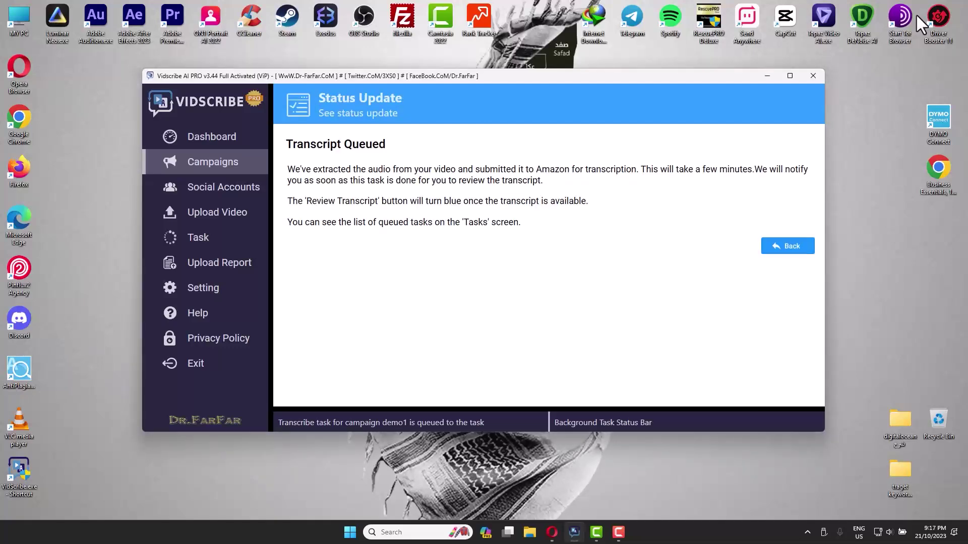
{"action": "left_click", "coordinate": [787, 246]}
Review the campaign's finished transcript and save it
{"action": "left_click", "coordinate": [213, 162]}
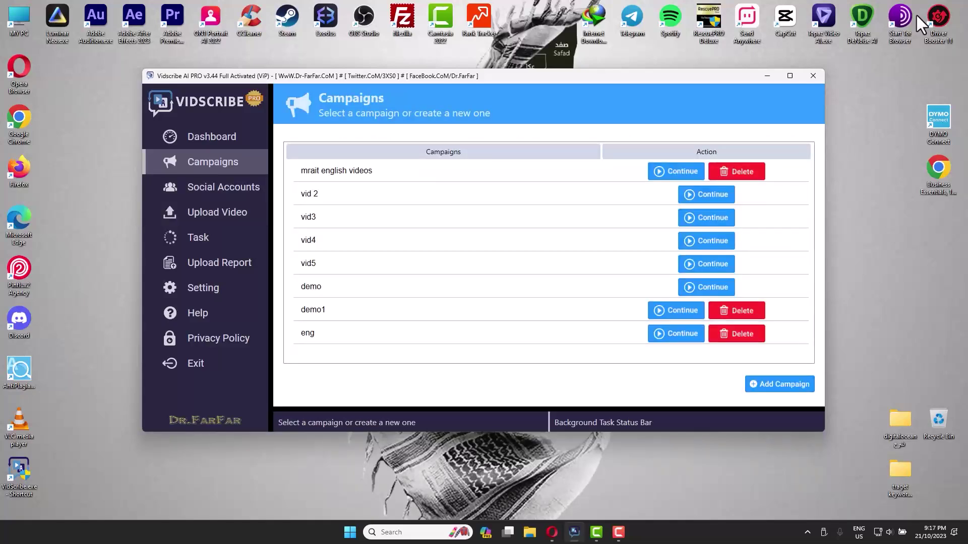
{"action": "left_click", "coordinate": [707, 196]}
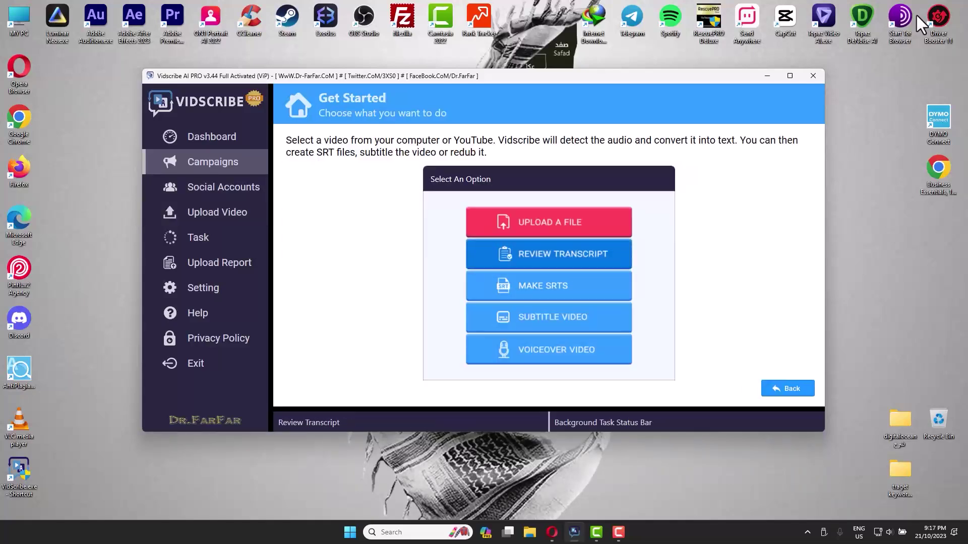
{"action": "left_click", "coordinate": [548, 254]}
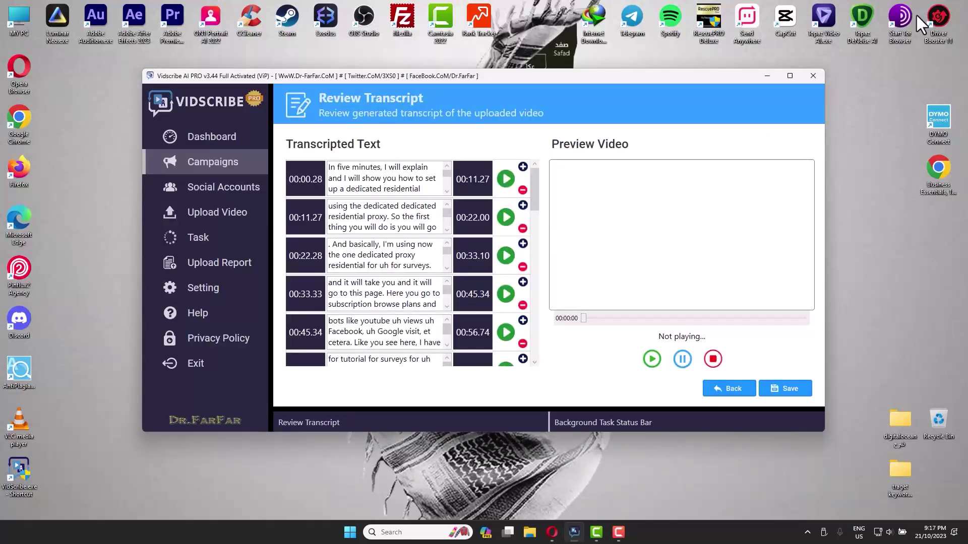
{"action": "scroll", "coordinate": [408, 264], "scroll_direction": "down", "scroll_amount": 5}
{"action": "scroll", "coordinate": [409, 264], "scroll_direction": "up", "scroll_amount": 3}
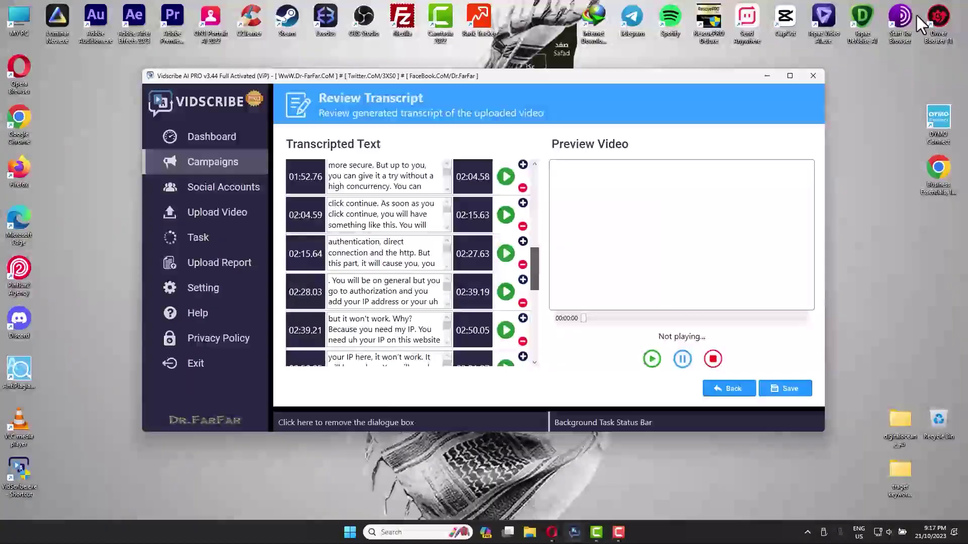
{"action": "scroll", "coordinate": [408, 265], "scroll_direction": "up", "scroll_amount": 3}
{"action": "left_click_drag", "start_coordinate": [328, 171], "coordinate": [385, 193]}
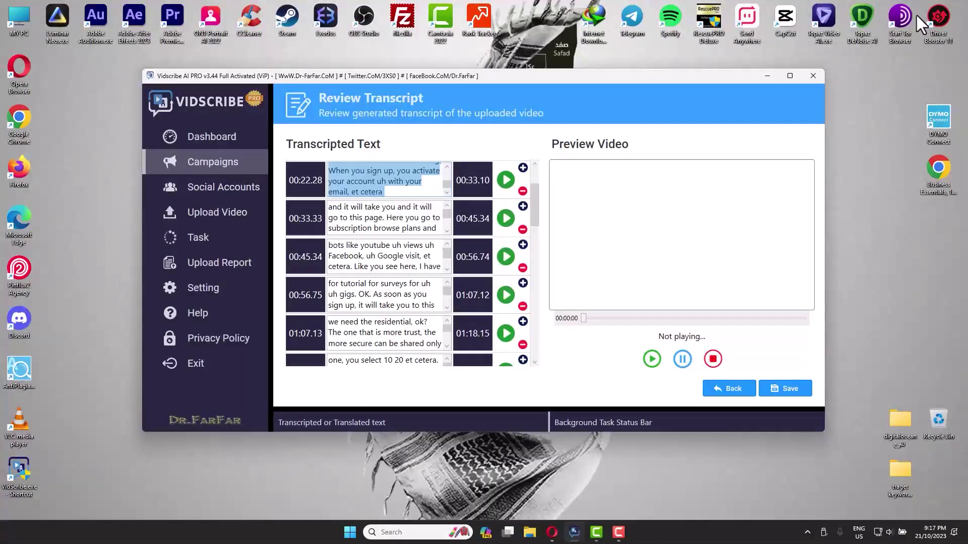
{"action": "key", "text": "Right"}
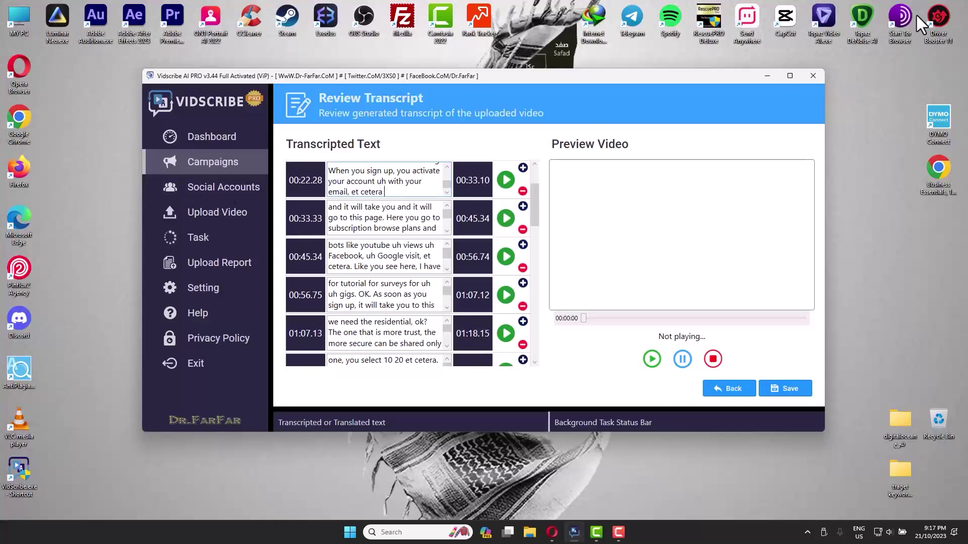
{"action": "scroll", "coordinate": [409, 265], "scroll_direction": "down", "scroll_amount": 1}
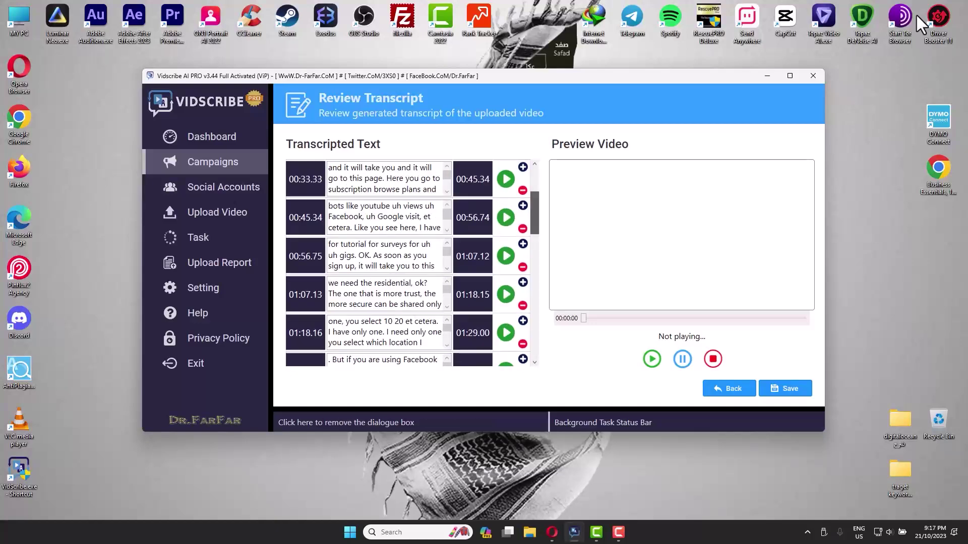
{"action": "scroll", "coordinate": [409, 265], "scroll_direction": "down", "scroll_amount": 5}
{"action": "scroll", "coordinate": [408, 264], "scroll_direction": "up", "scroll_amount": 5}
{"action": "scroll", "coordinate": [408, 265], "scroll_direction": "up", "scroll_amount": 1}
{"action": "scroll", "coordinate": [409, 265], "scroll_direction": "up", "scroll_amount": 2}
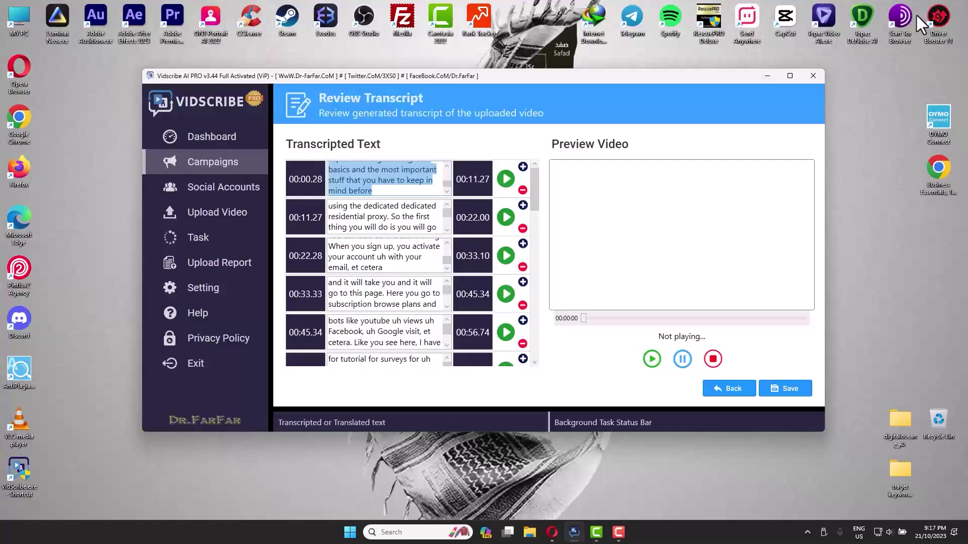
{"action": "scroll", "coordinate": [409, 265], "scroll_direction": "down", "scroll_amount": 10}
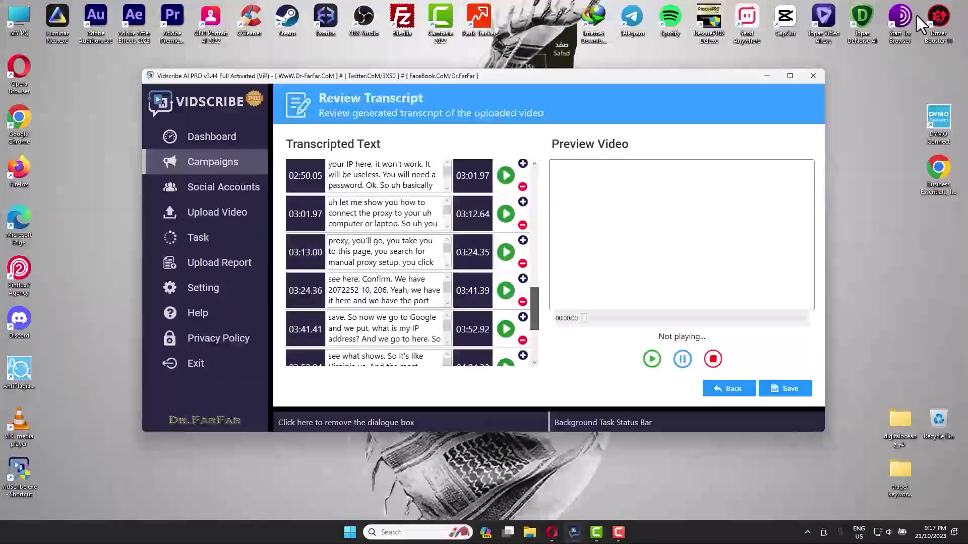
{"action": "scroll", "coordinate": [409, 264], "scroll_direction": "up", "scroll_amount": 8}
{"action": "scroll", "coordinate": [409, 264], "scroll_direction": "down", "scroll_amount": 6}
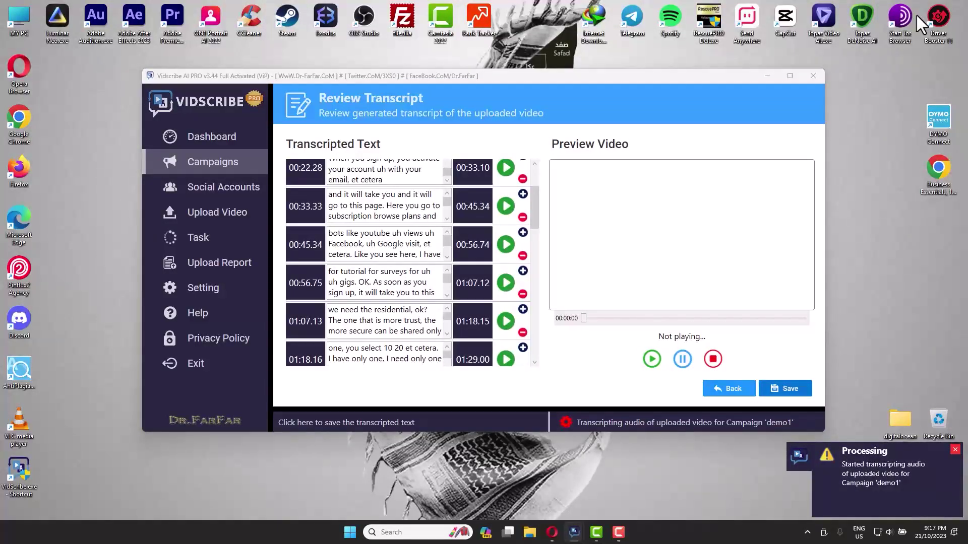
{"action": "left_click", "coordinate": [785, 387]}
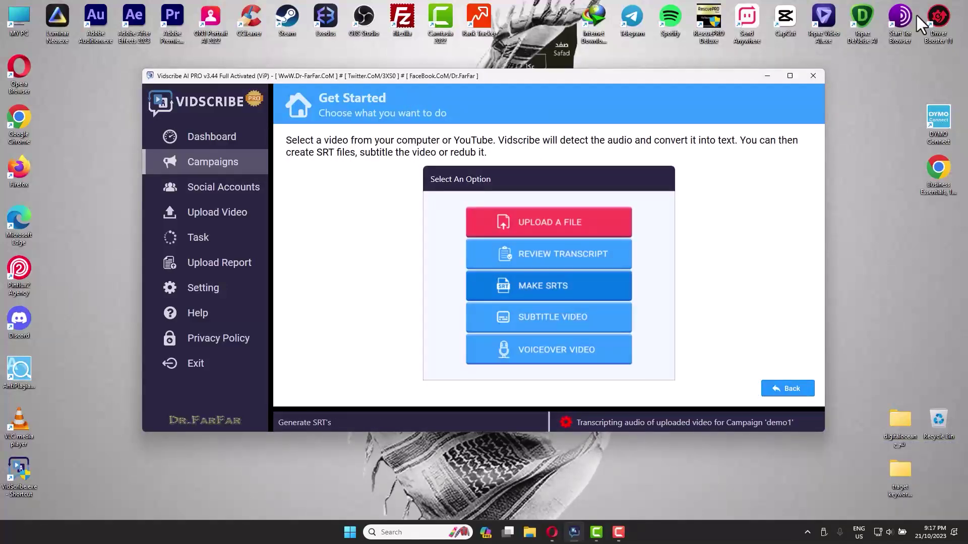
Translate the transcript into Korean SRT subtitles and save the file to the Desktop
{"action": "left_click", "coordinate": [548, 286]}
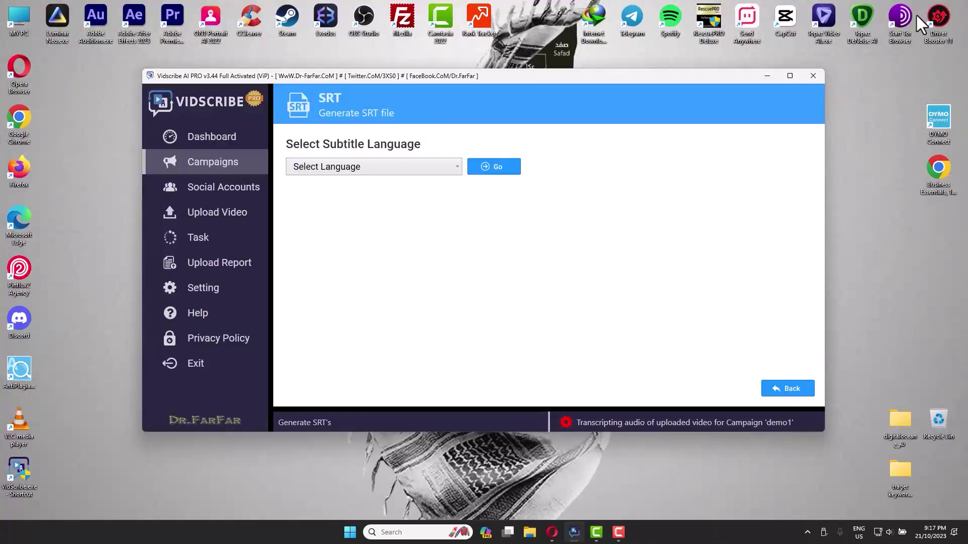
{"action": "left_click", "coordinate": [373, 166]}
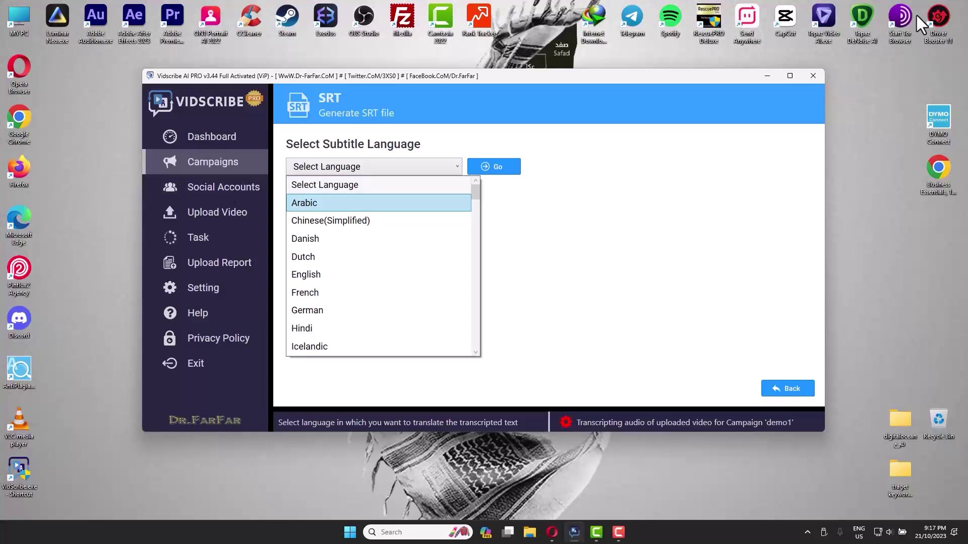
{"action": "scroll", "coordinate": [378, 310], "scroll_direction": "down", "scroll_amount": 2}
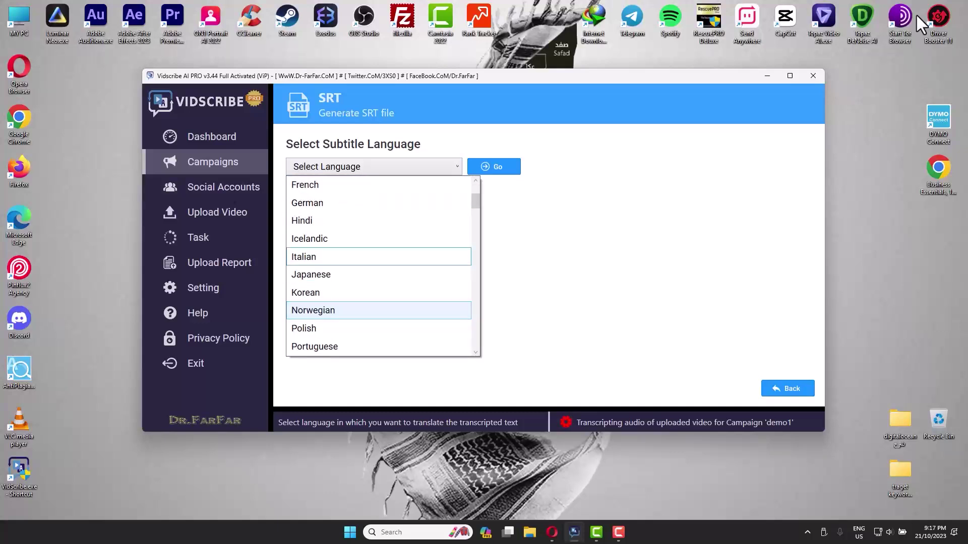
{"action": "left_click", "coordinate": [305, 293]}
{"action": "left_click", "coordinate": [493, 166]}
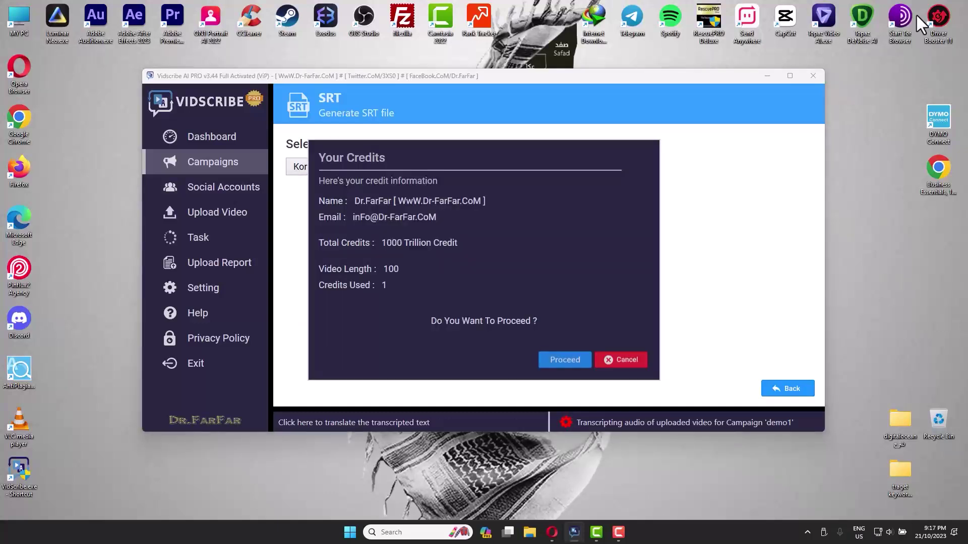
{"action": "left_click", "coordinate": [564, 360]}
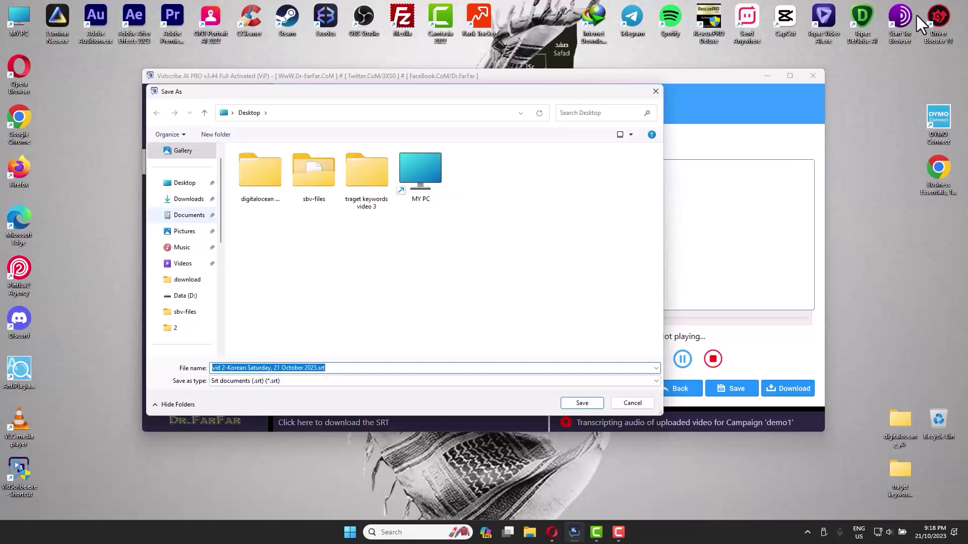
{"action": "key", "text": "Return"}
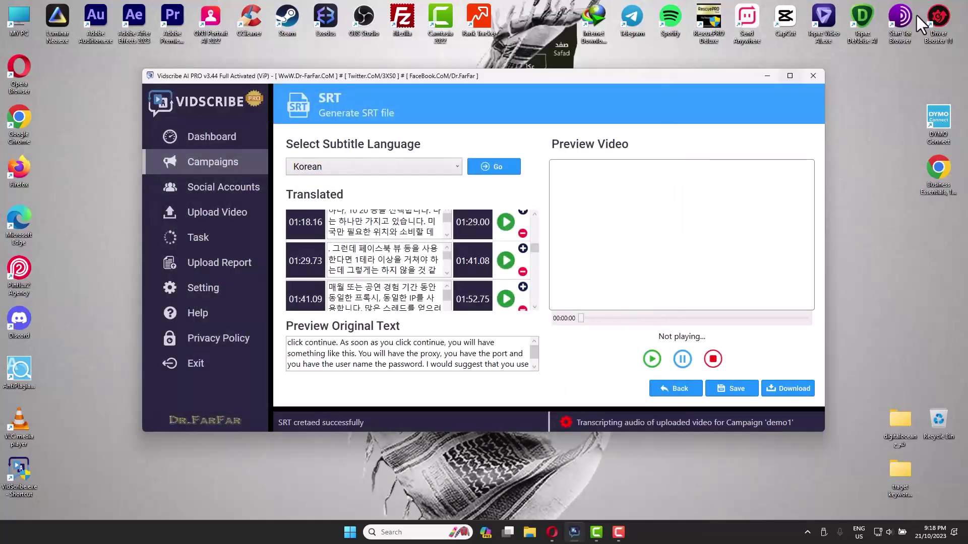
Move the Korean SRT file on the desktop and bring up the Subtitle Converter page
{"action": "left_click", "coordinate": [767, 75]}
{"action": "mouse_move", "coordinate": [57, 72]}
{"action": "left_mouse_down"}
{"action": "mouse_move", "coordinate": [241, 252]}
{"action": "mouse_move", "coordinate": [232, 239]}
{"action": "mouse_move", "coordinate": [270, 235]}
{"action": "left_mouse_up"}
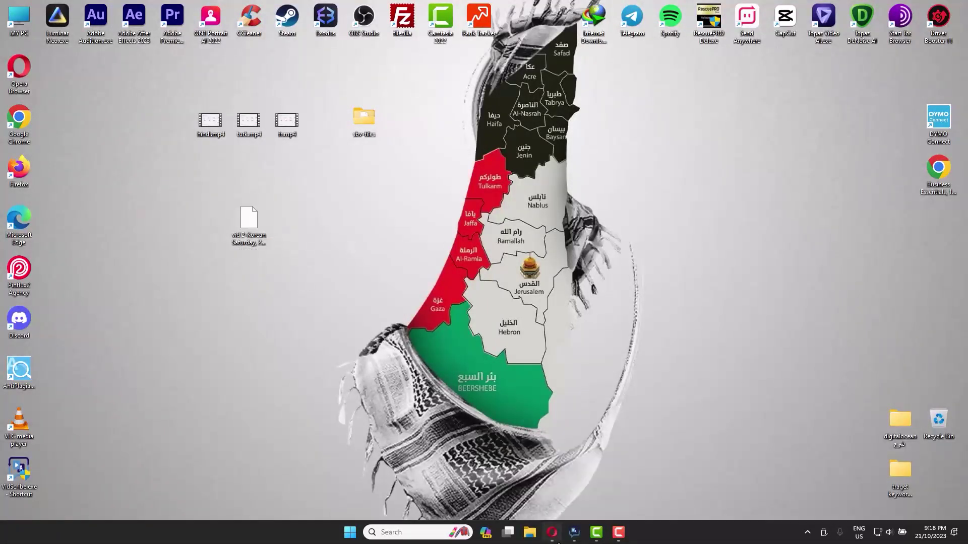
{"action": "left_click", "coordinate": [552, 533]}
{"action": "left_click", "coordinate": [339, 9]}
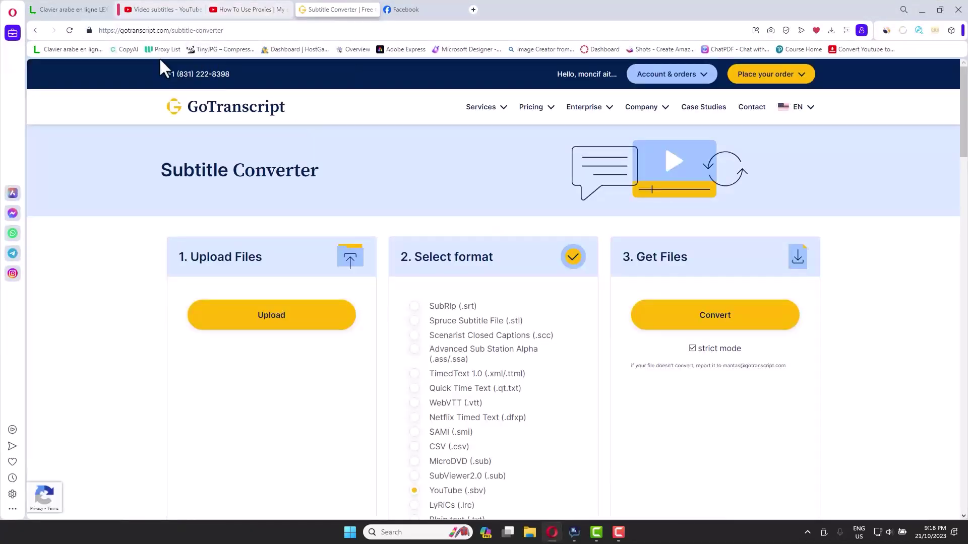
Attach the Korean SRT in GoTranscript, request YouTube SBV conversion, then close the converter
{"action": "left_click", "coordinate": [330, 325]}
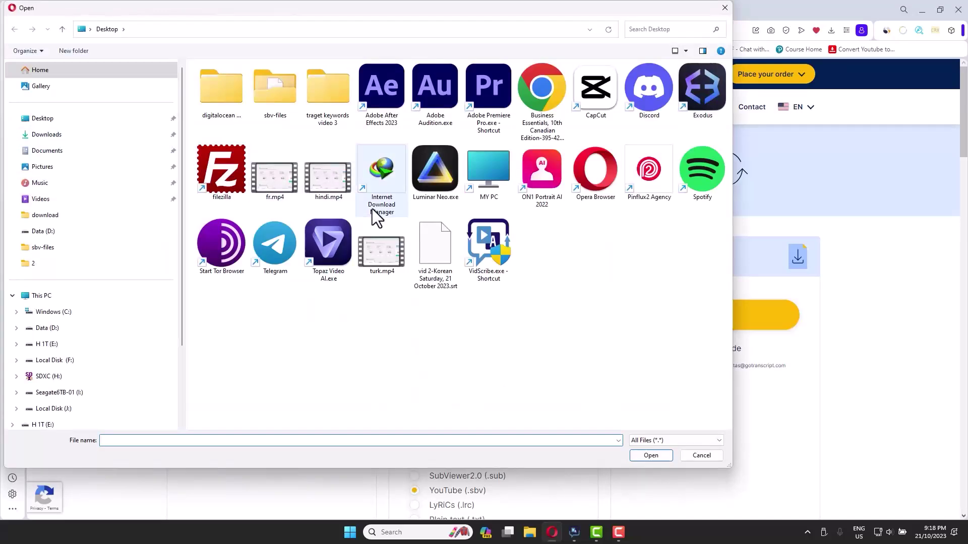
{"action": "left_click", "coordinate": [426, 252]}
{"action": "left_click", "coordinate": [658, 456]}
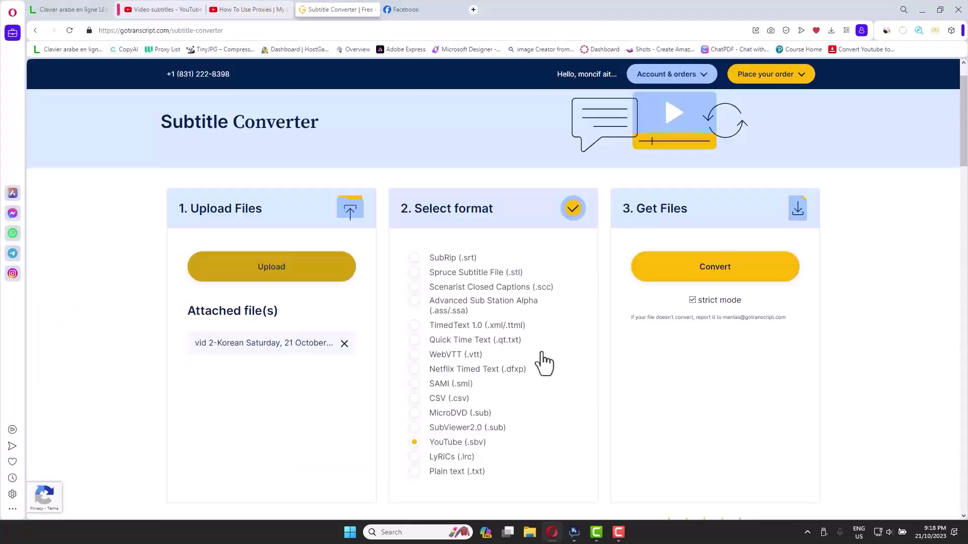
{"action": "scroll", "coordinate": [545, 363], "scroll_direction": "down", "scroll_amount": 2}
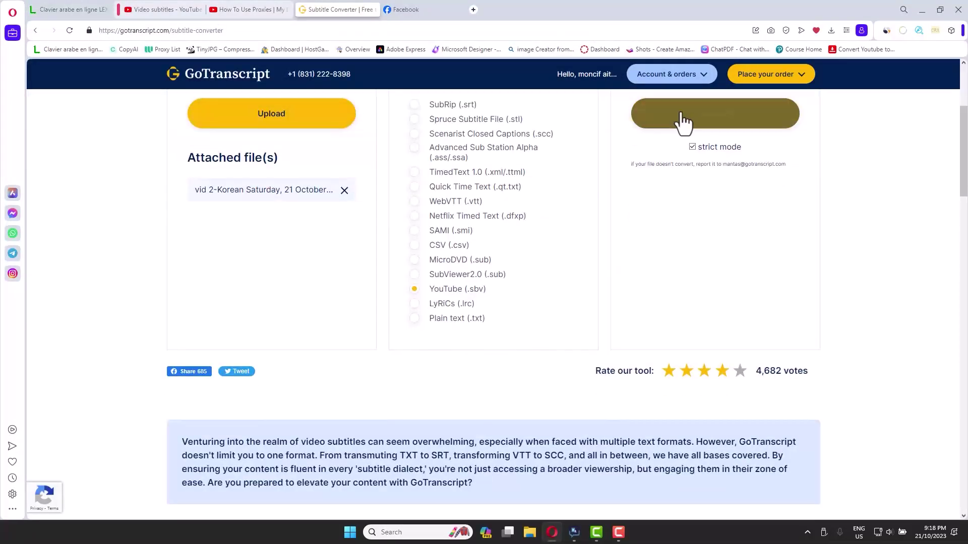
{"action": "left_click", "coordinate": [684, 121]}
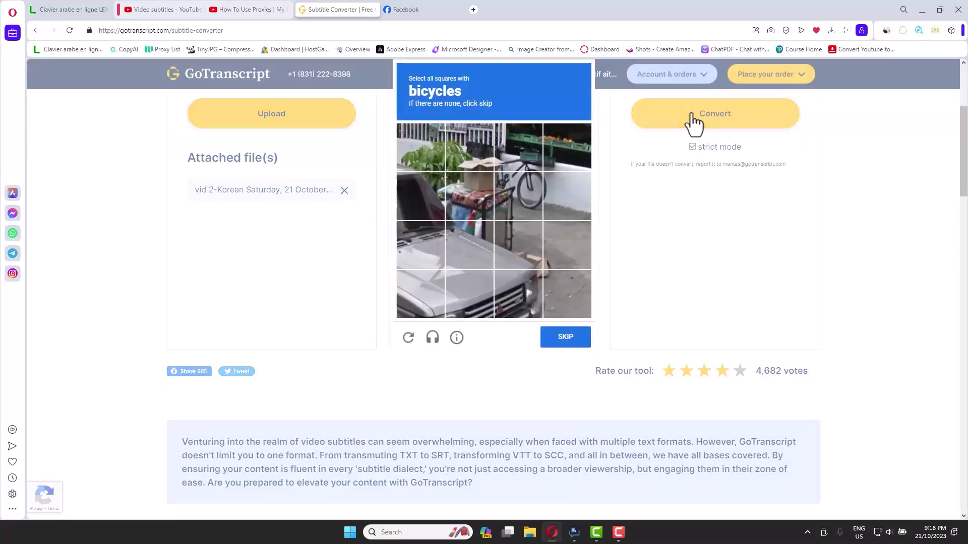
{"action": "left_click", "coordinate": [922, 9]}
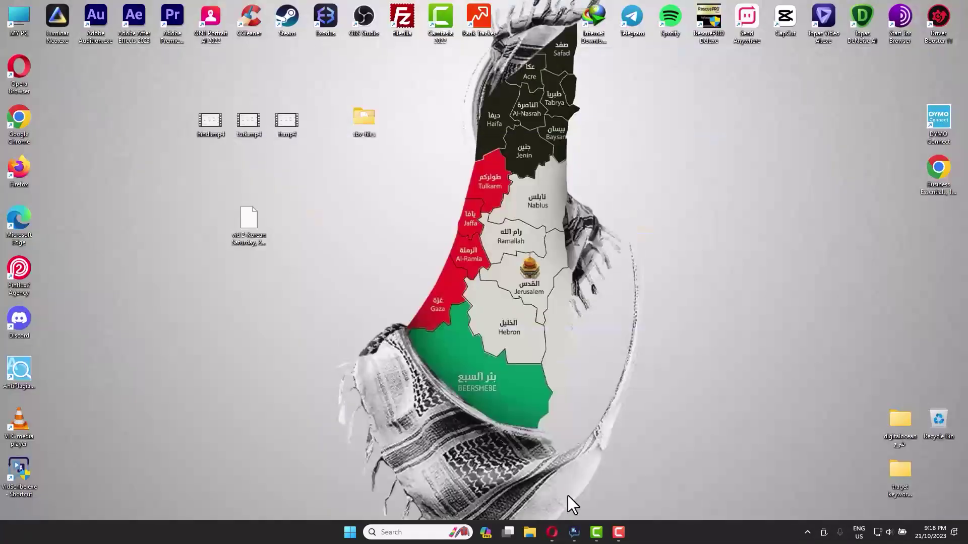
{"action": "left_click", "coordinate": [551, 532]}
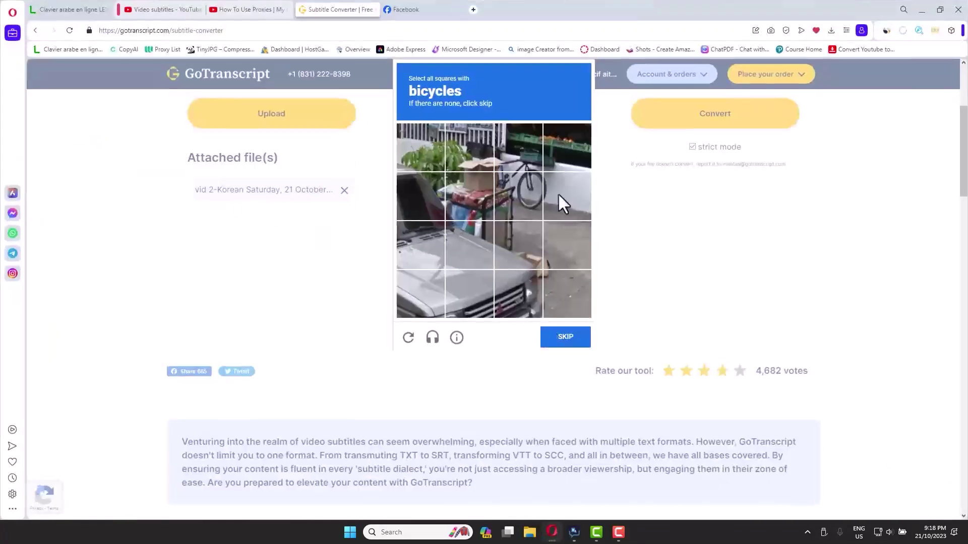
{"action": "left_click", "coordinate": [372, 9]}
View the sbv-files folder's SBV subtitle files, selecting turk.sbv and urdu.sbv
{"action": "left_click", "coordinate": [922, 9]}
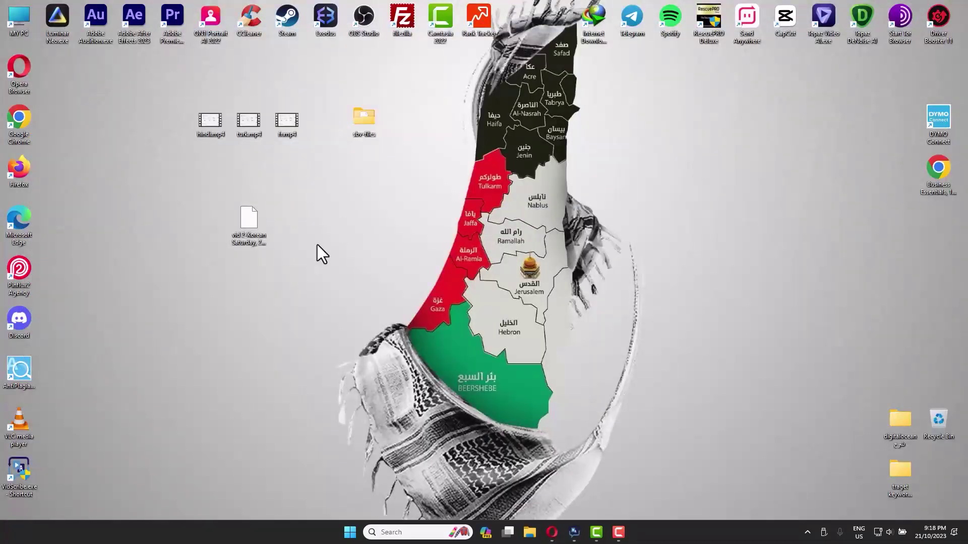
{"action": "double_click", "coordinate": [362, 122]}
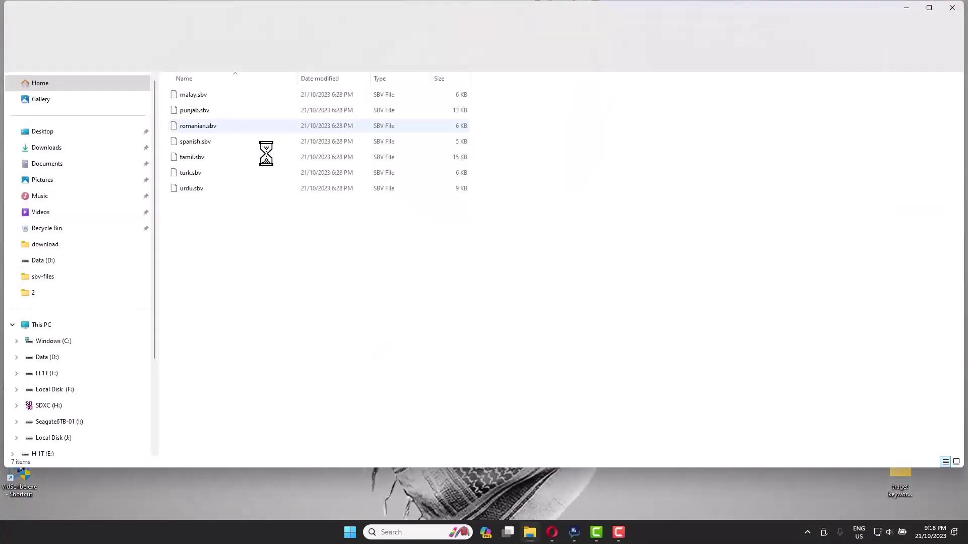
{"action": "left_click", "coordinate": [192, 190]}
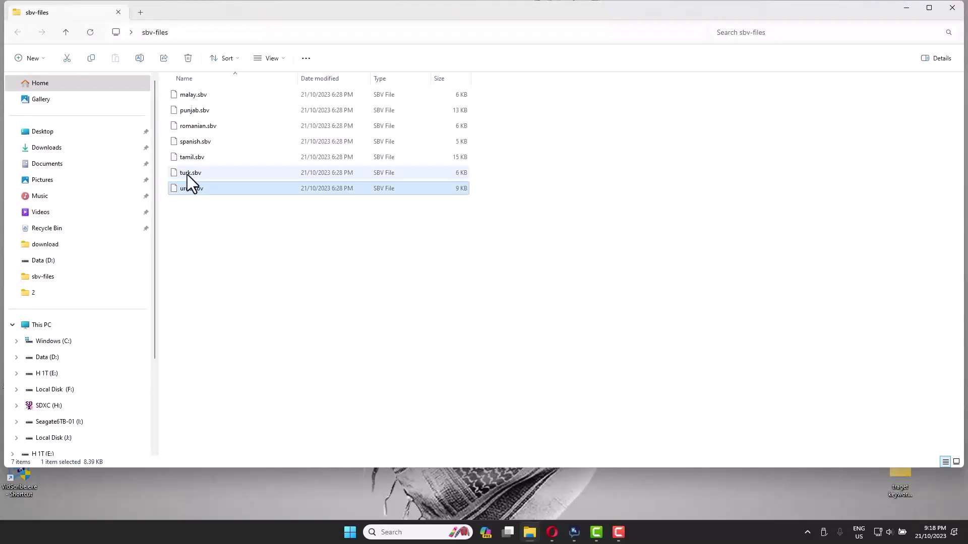
{"action": "left_click", "coordinate": [186, 175]}
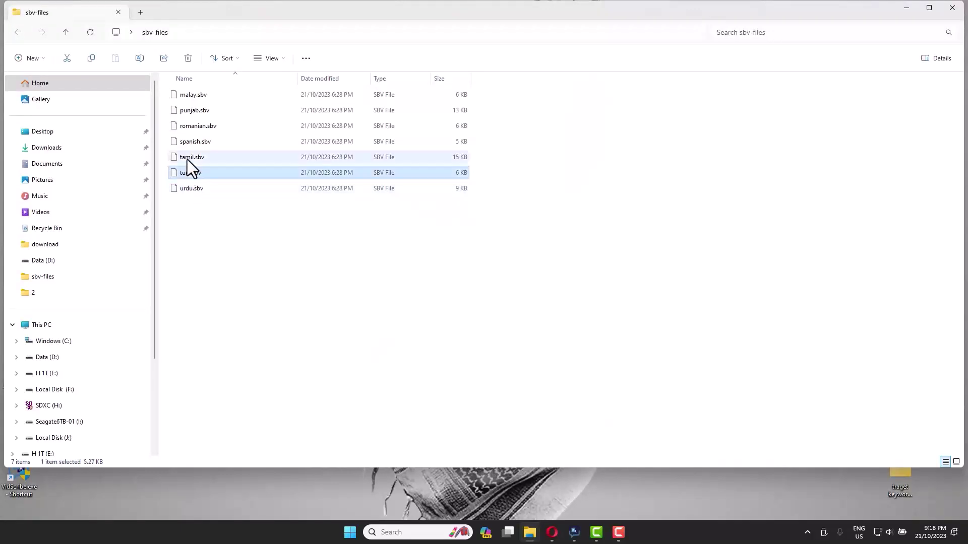
{"action": "left_click", "coordinate": [208, 191]}
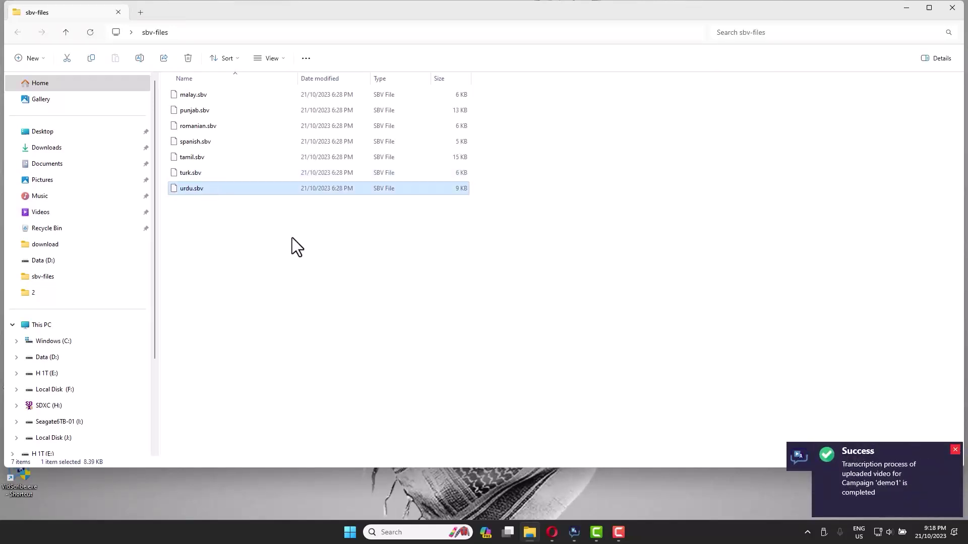
Check the published subtitle languages on the video's YouTube Studio Subtitles page
{"action": "left_click", "coordinate": [552, 533]}
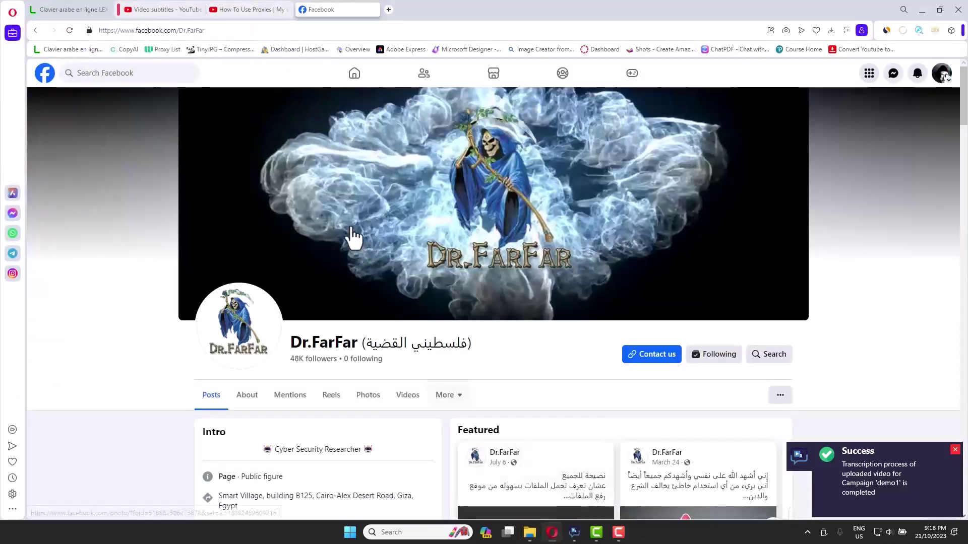
{"action": "left_click", "coordinate": [245, 9]}
{"action": "left_click", "coordinate": [156, 9]}
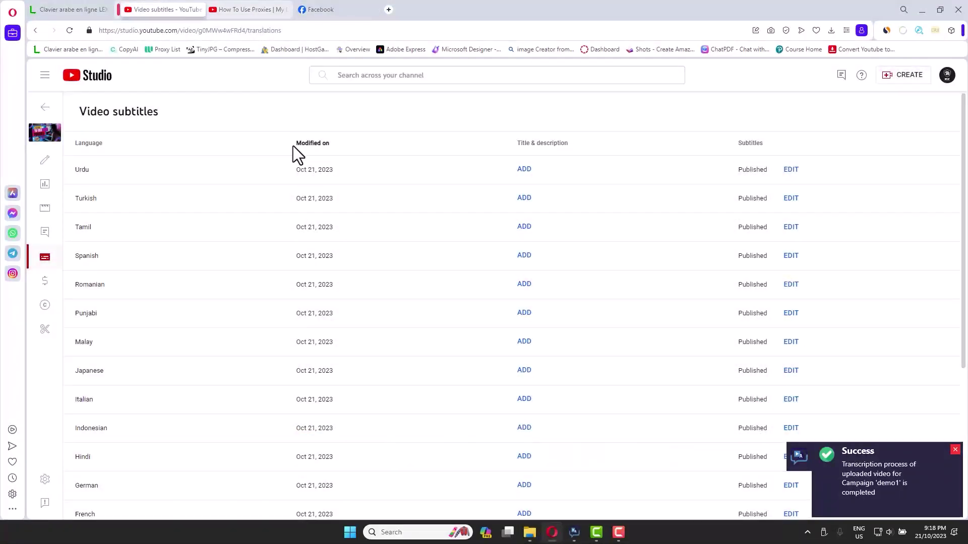
{"action": "scroll", "coordinate": [295, 197], "scroll_direction": "down", "scroll_amount": 5}
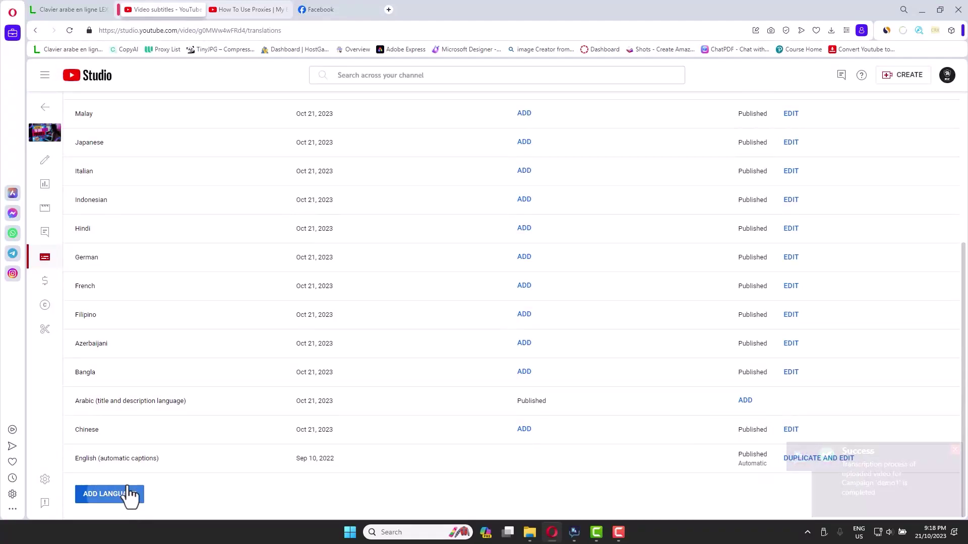
{"action": "left_click", "coordinate": [132, 495]}
{"action": "left_click", "coordinate": [783, 252]}
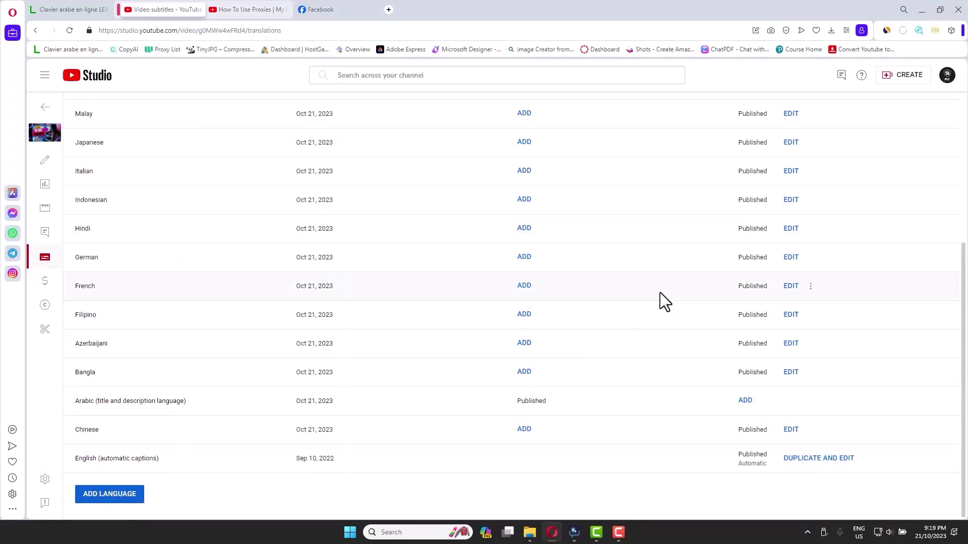
{"action": "scroll", "coordinate": [655, 292], "scroll_direction": "up", "scroll_amount": 5}
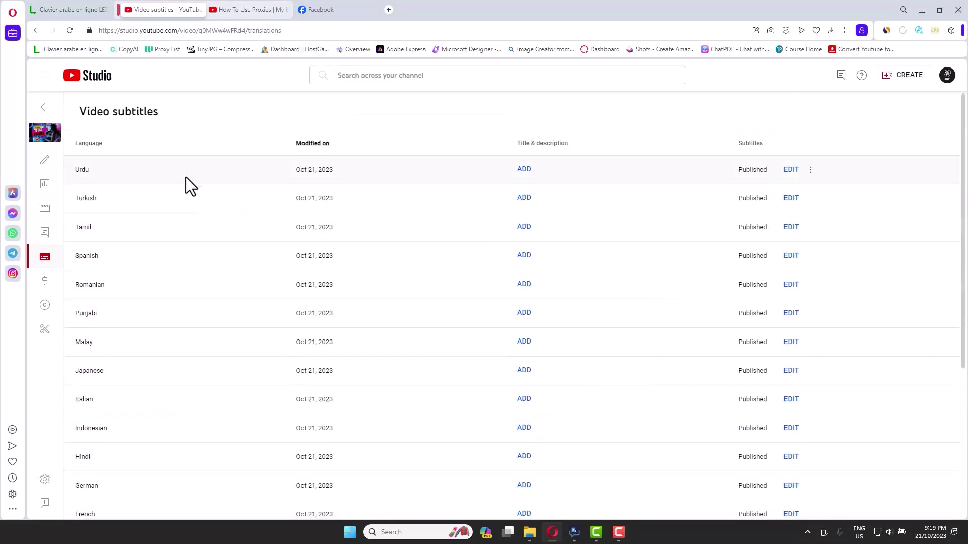
{"action": "scroll", "coordinate": [190, 219], "scroll_direction": "down", "scroll_amount": 3}
{"action": "scroll", "coordinate": [191, 303], "scroll_direction": "down", "scroll_amount": 2}
Play the proxy video on YouTube with subtitles turned on
{"action": "left_click", "coordinate": [275, 9]}
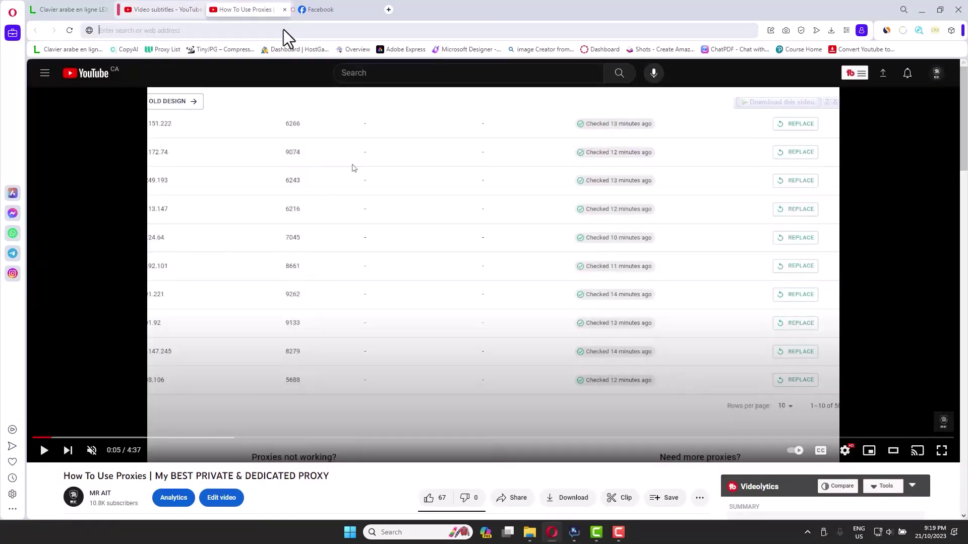
{"action": "scroll", "coordinate": [545, 391], "scroll_direction": "down", "scroll_amount": 2}
{"action": "scroll", "coordinate": [40, 350], "scroll_direction": "down", "scroll_amount": 1}
{"action": "left_click", "coordinate": [44, 350]}
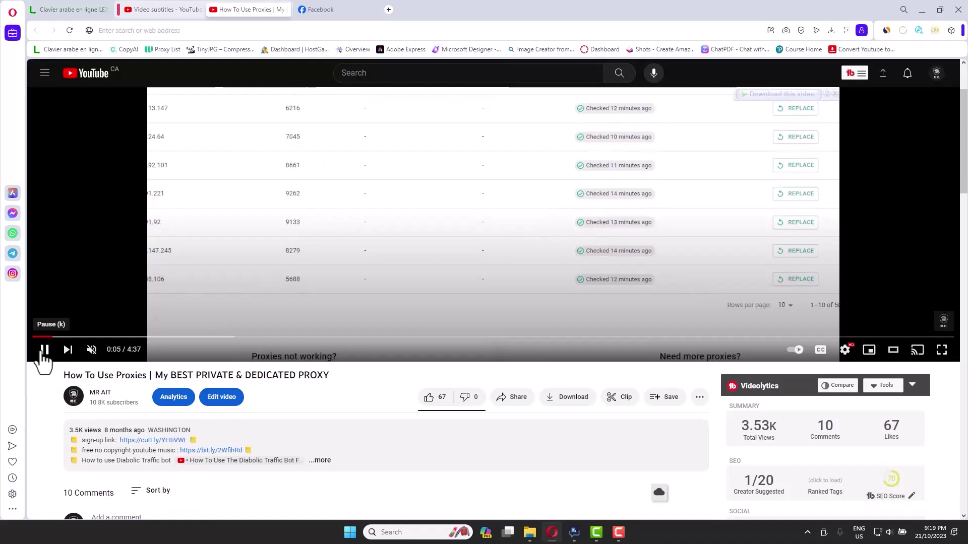
{"action": "scroll", "coordinate": [264, 250], "scroll_direction": "up", "scroll_amount": 2}
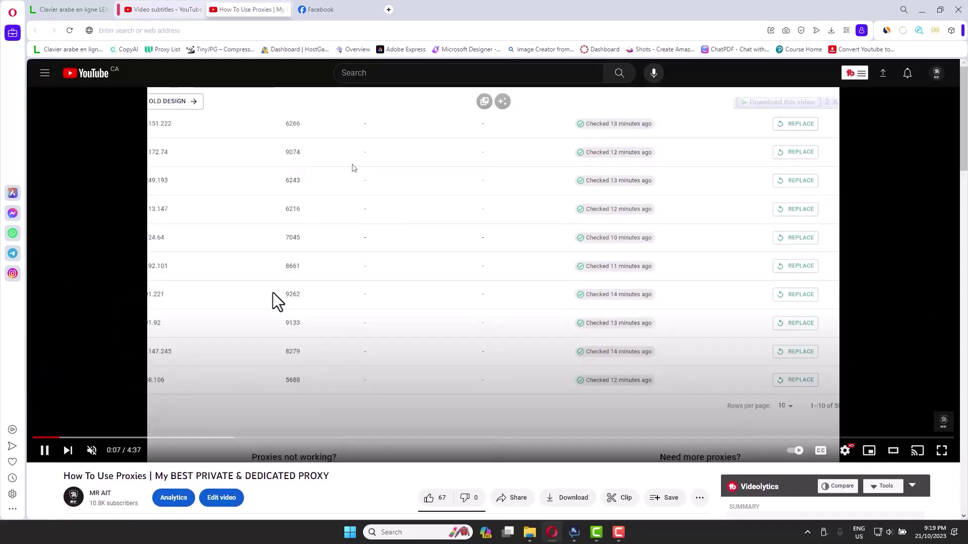
{"action": "left_click", "coordinate": [820, 451]}
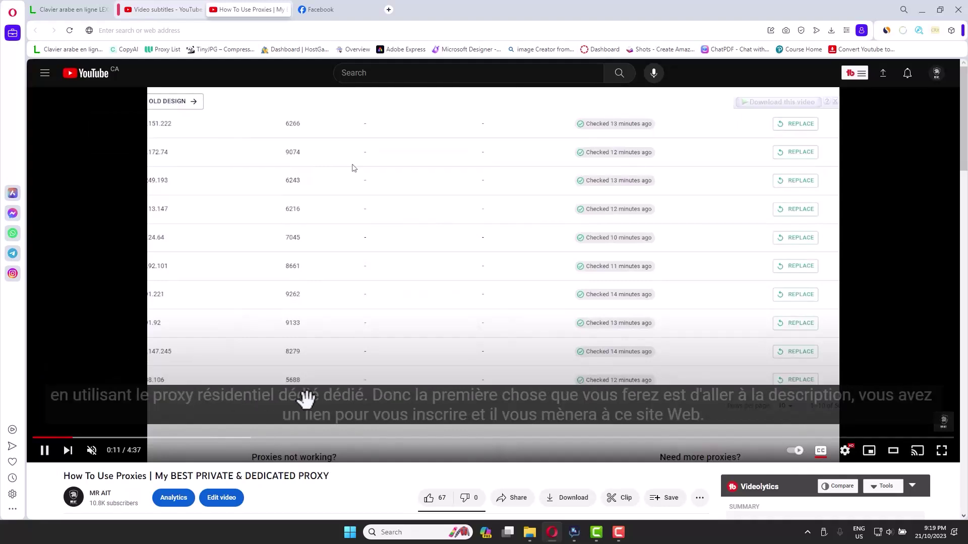
Switch the subtitles to Bangla, then Chinese, then Punjabi
{"action": "left_click", "coordinate": [845, 451]}
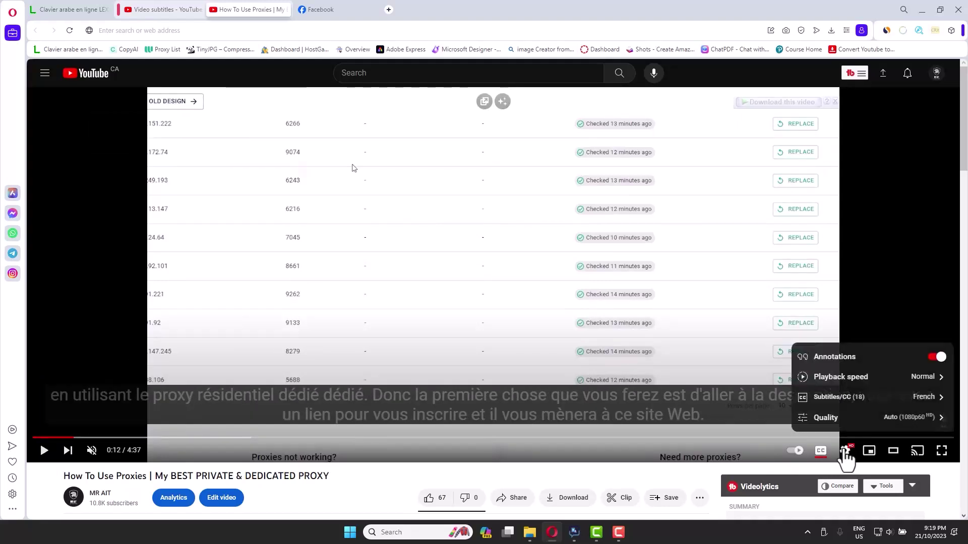
{"action": "left_click", "coordinate": [865, 412]}
{"action": "left_click", "coordinate": [862, 307]}
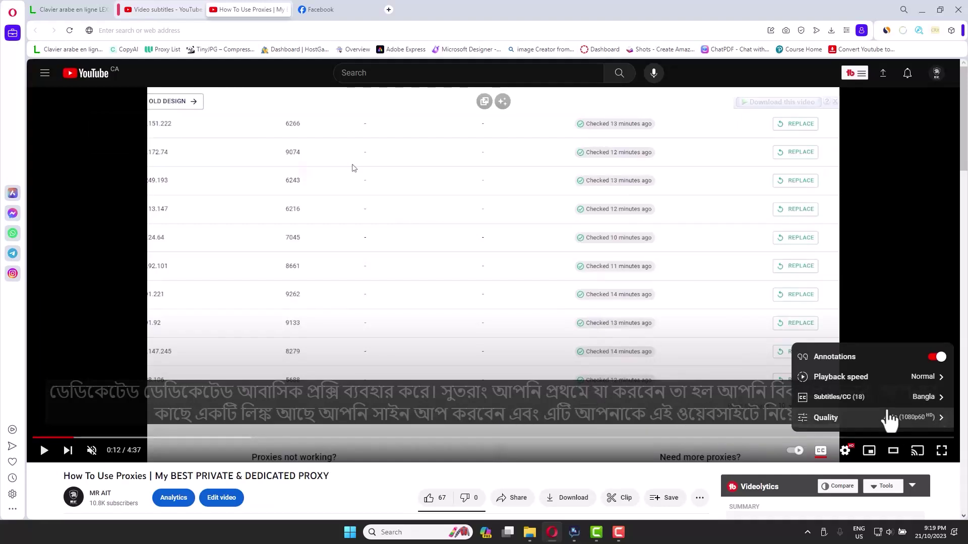
{"action": "left_click", "coordinate": [924, 402]}
{"action": "left_click", "coordinate": [746, 339]}
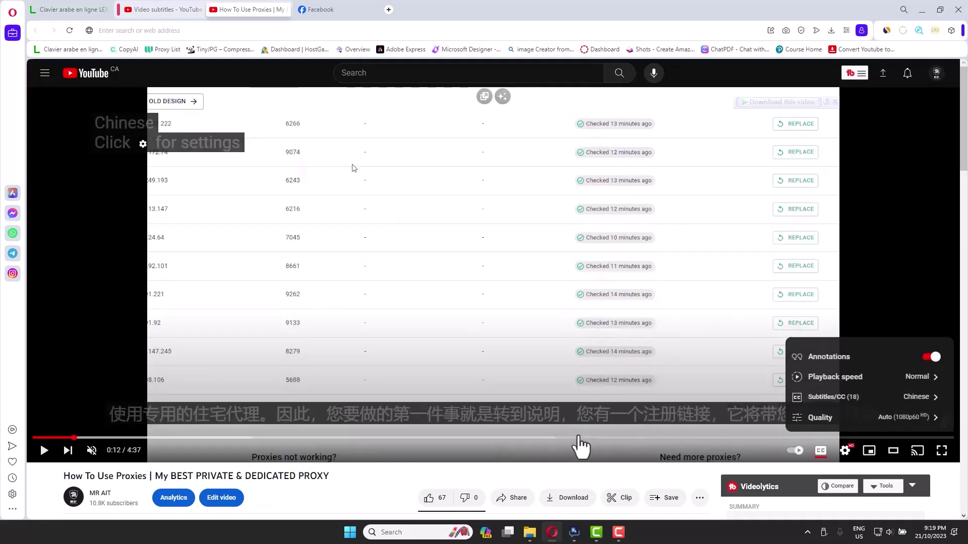
{"action": "left_click", "coordinate": [914, 401]}
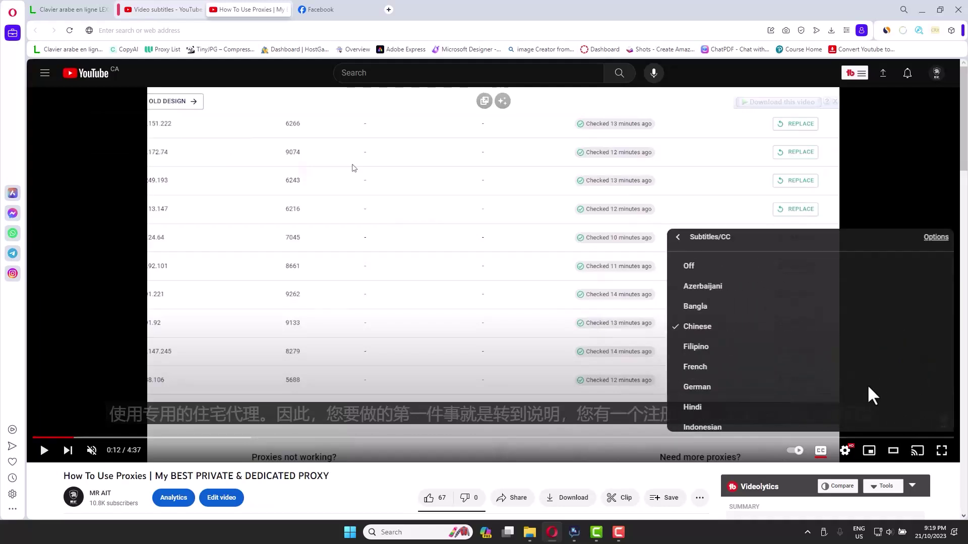
{"action": "scroll", "coordinate": [772, 381], "scroll_direction": "down", "scroll_amount": 3}
{"action": "left_click", "coordinate": [732, 309]}
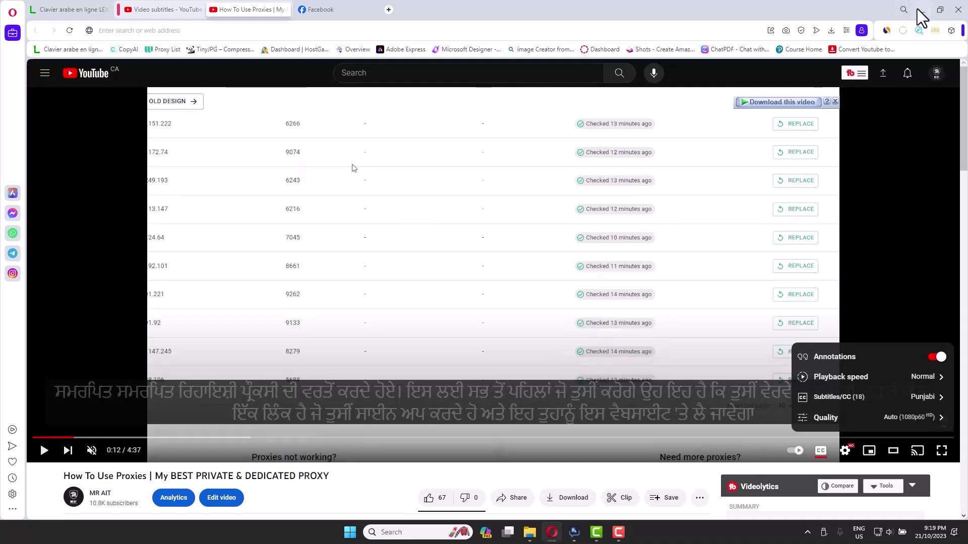
Return to the start page of options and go into the Subtitle Video page
{"action": "left_click", "coordinate": [574, 532]}
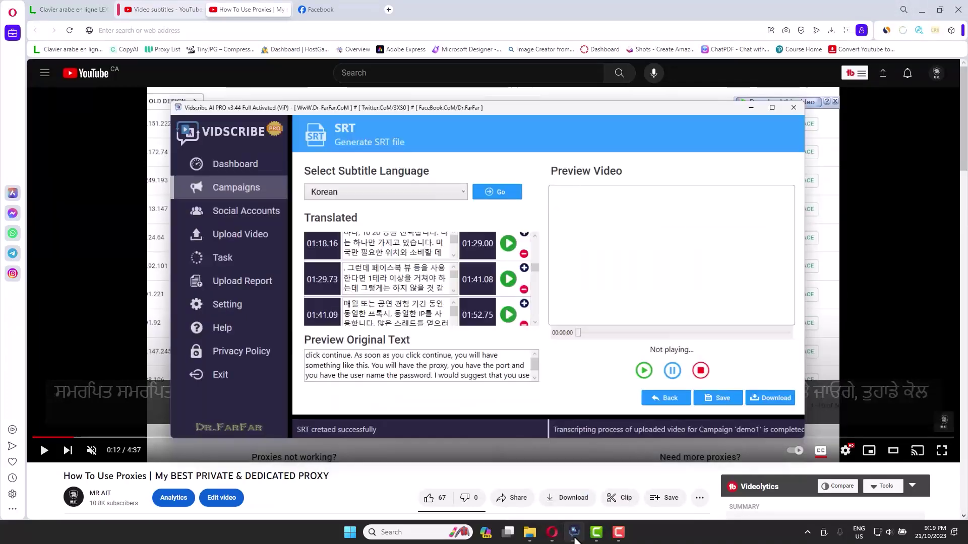
{"action": "left_click", "coordinate": [673, 388]}
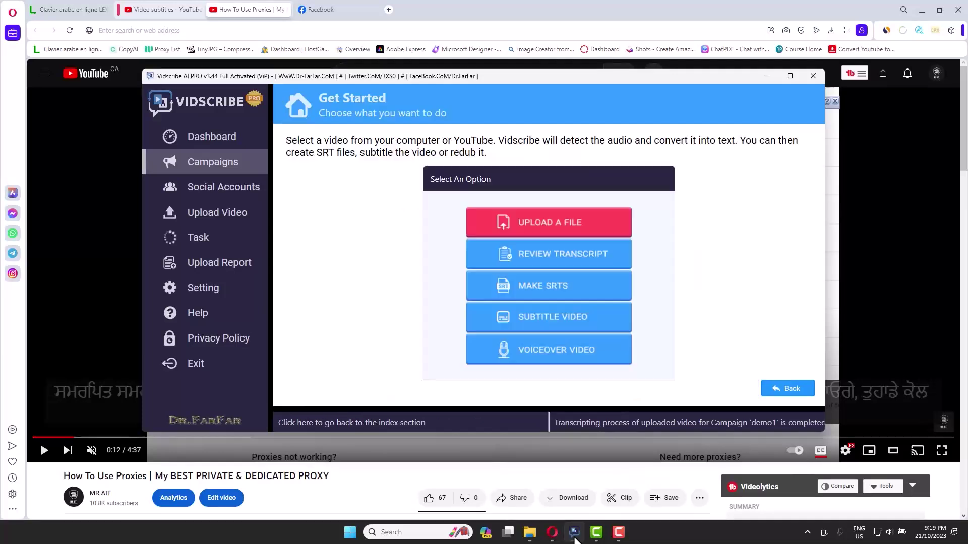
{"action": "key", "text": "Return"}
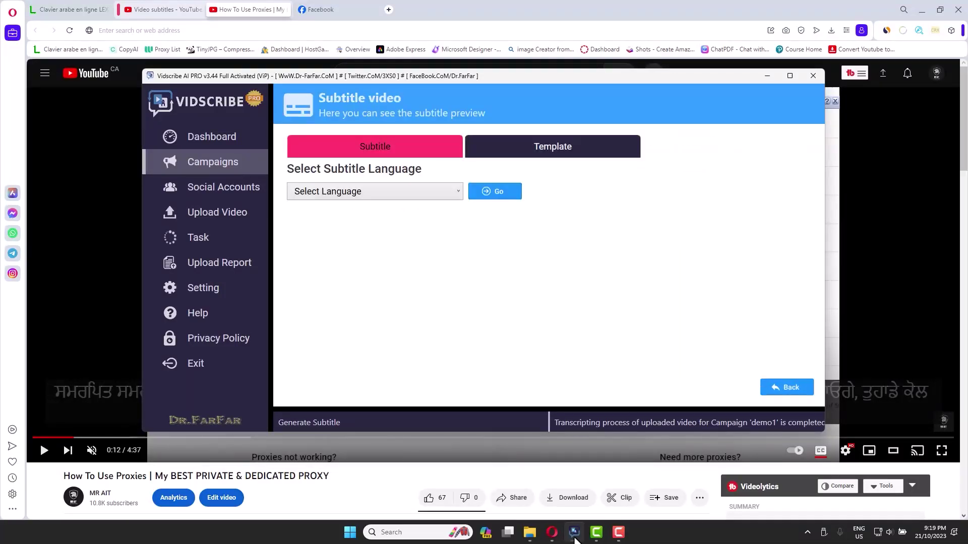
Choose Arabic as the language and start translating the transcript into Arabic
{"action": "key", "text": "alt+Down"}
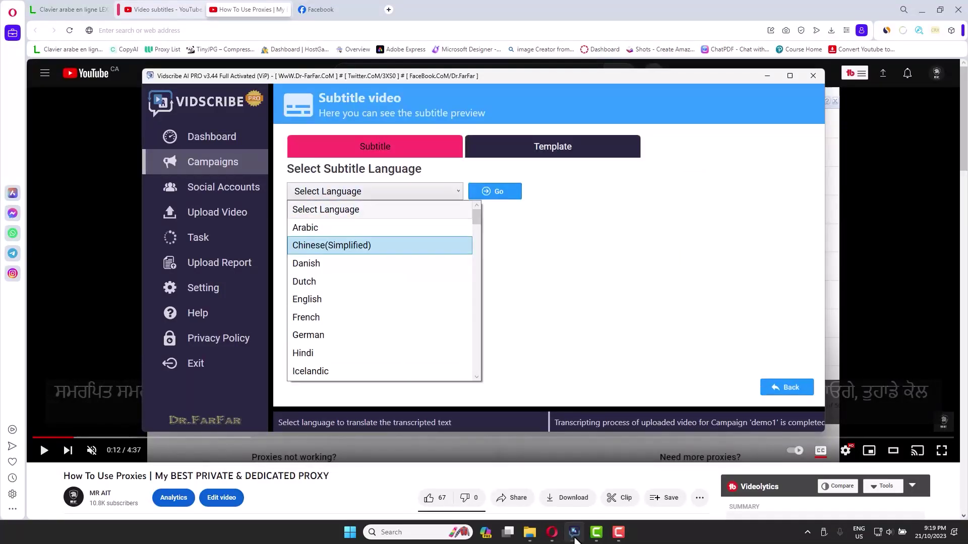
{"action": "key", "text": "Up"}
{"action": "key", "text": "Return"}
{"action": "key", "text": "Tab"}
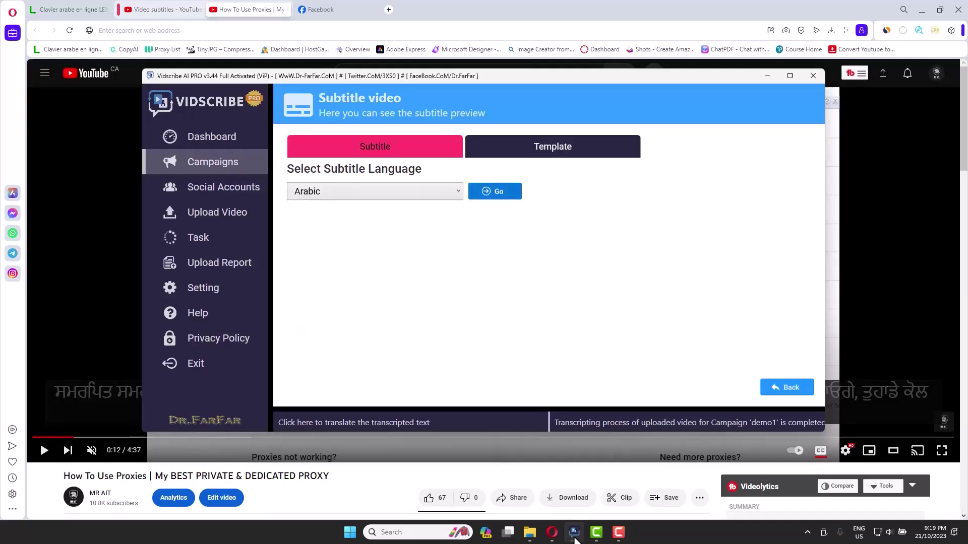
{"action": "key", "text": "Return"}
{"action": "key", "text": "Return"}
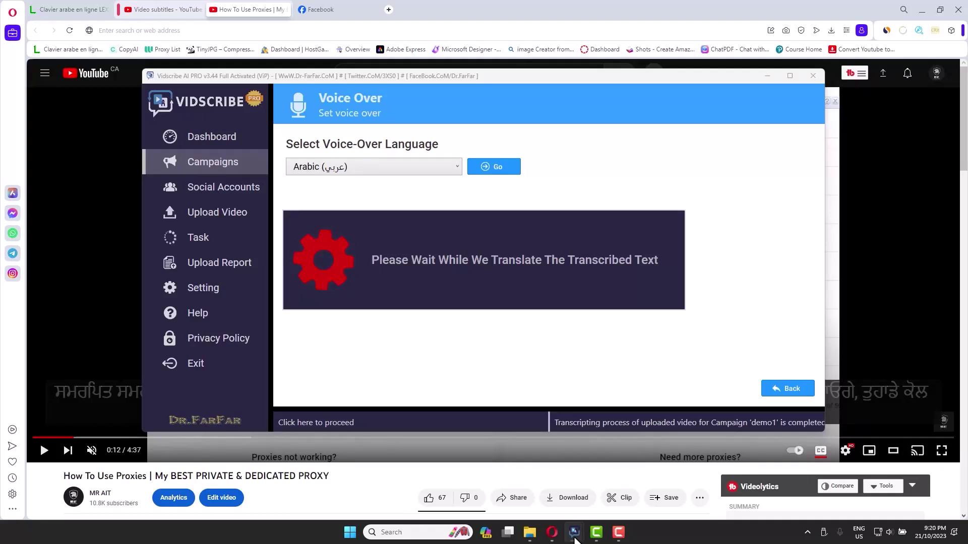
Choose Zeina, Female as the voice for the Arabic voice-over
{"action": "left_click", "coordinate": [374, 217]}
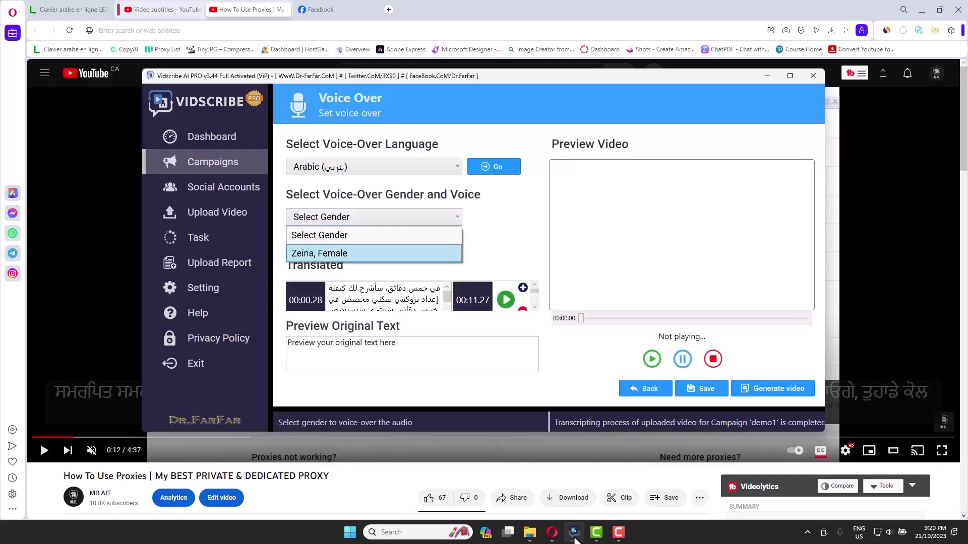
{"action": "left_click", "coordinate": [346, 253]}
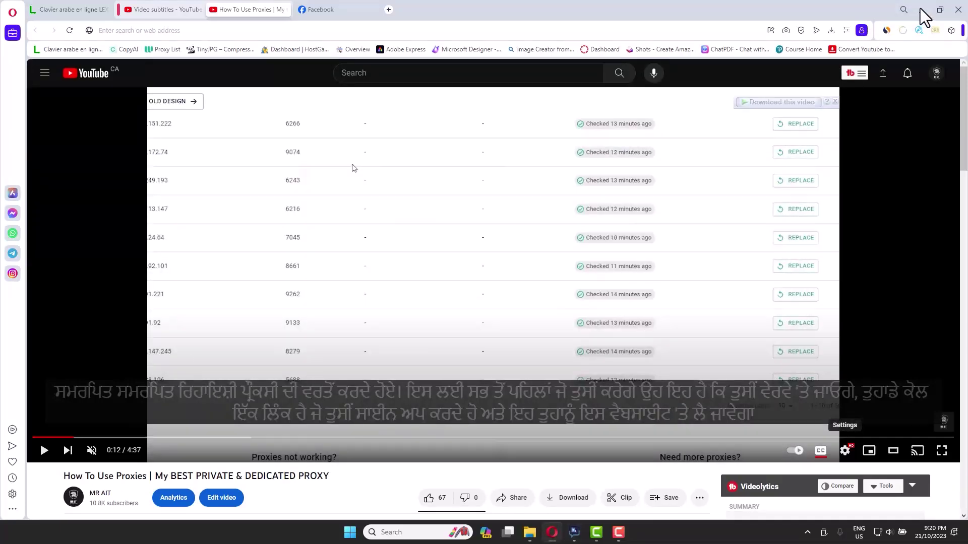
Play the generated video, skip ahead to the pricing part, then close Media Player
{"action": "left_click", "coordinate": [920, 10]}
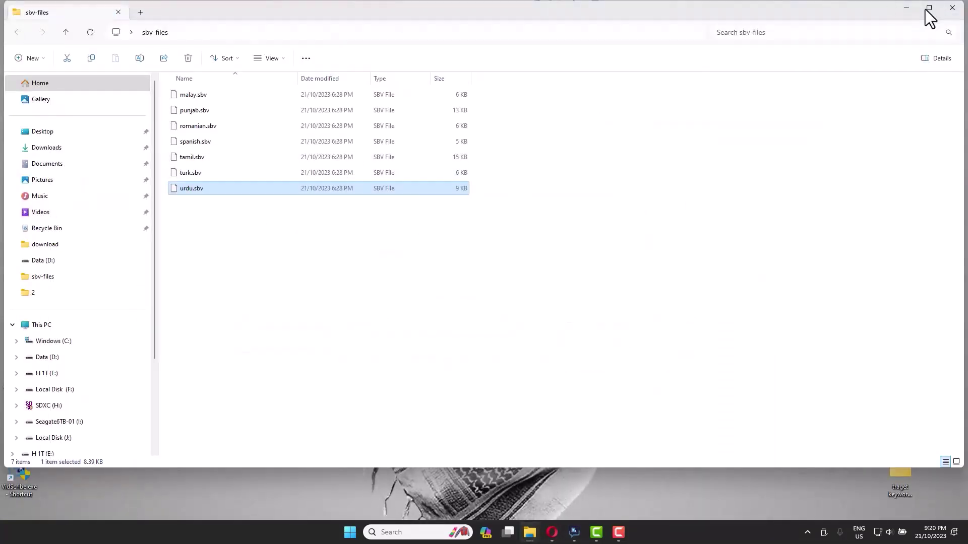
{"action": "key", "text": "super+d"}
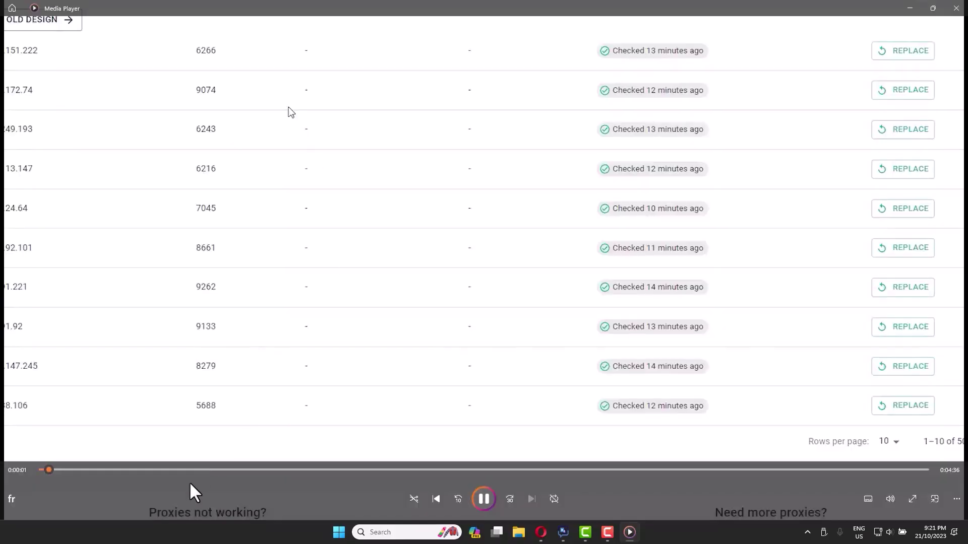
{"action": "left_click", "coordinate": [167, 470]}
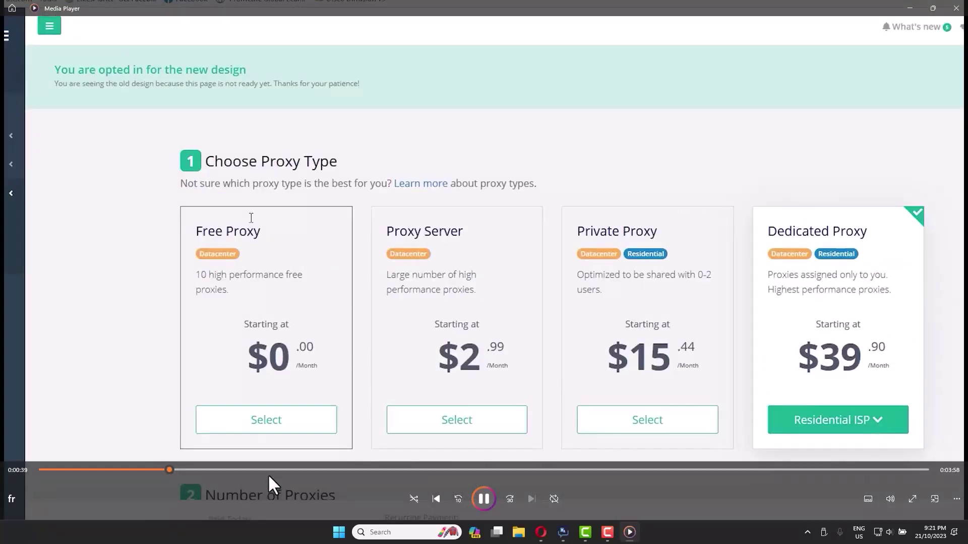
{"action": "left_click", "coordinate": [951, 8]}
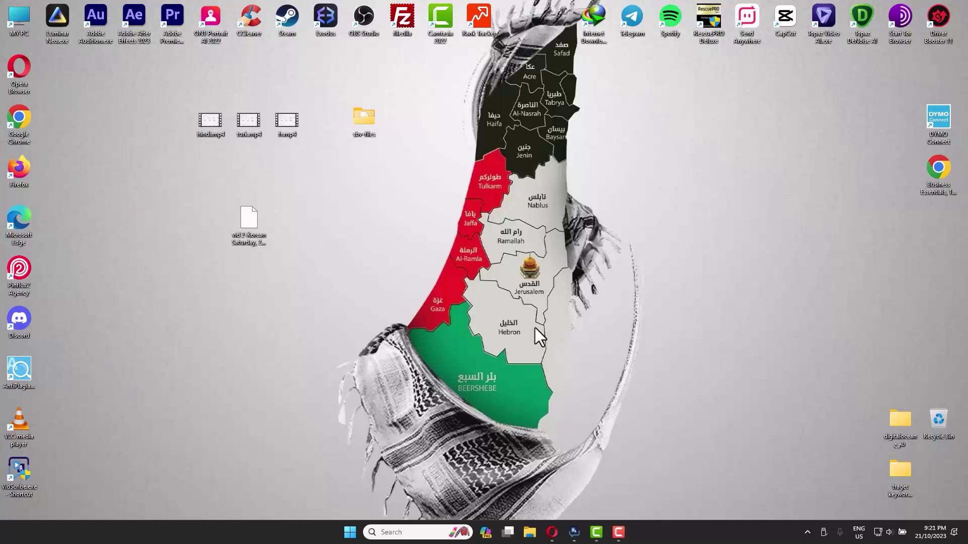
Bring the browser back to the front on the Facebook tab
{"action": "left_click", "coordinate": [551, 533]}
{"action": "scroll", "coordinate": [447, 265], "scroll_direction": "down", "scroll_amount": 3}
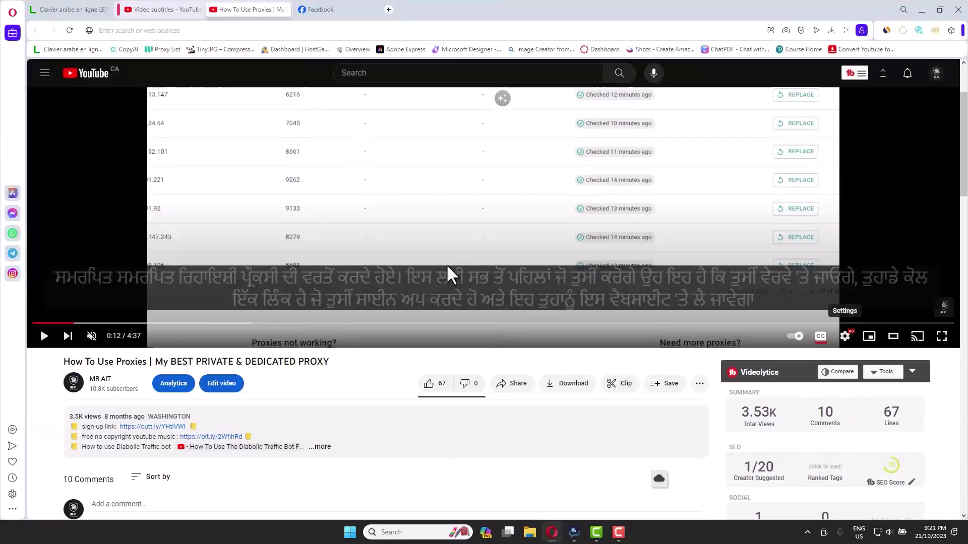
{"action": "left_click", "coordinate": [318, 10]}
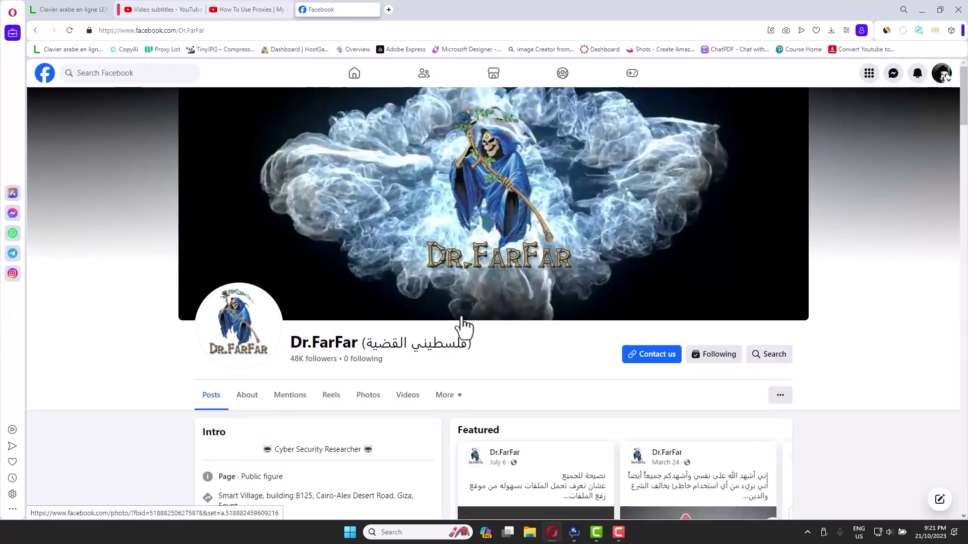
Bring Vidscribe forward and show the dashboard with 8 campaigns and 3 videos created
{"action": "left_click", "coordinate": [574, 532]}
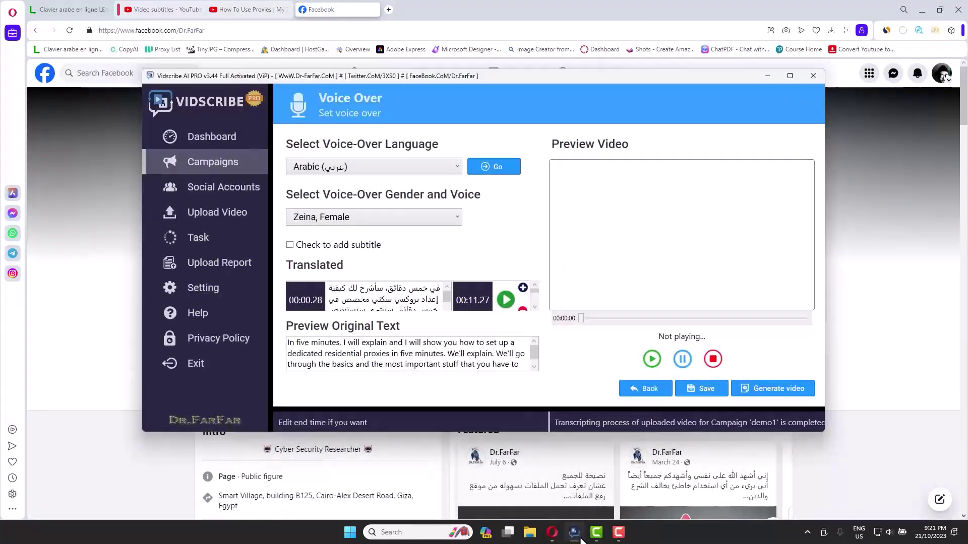
{"action": "left_click", "coordinate": [212, 137]}
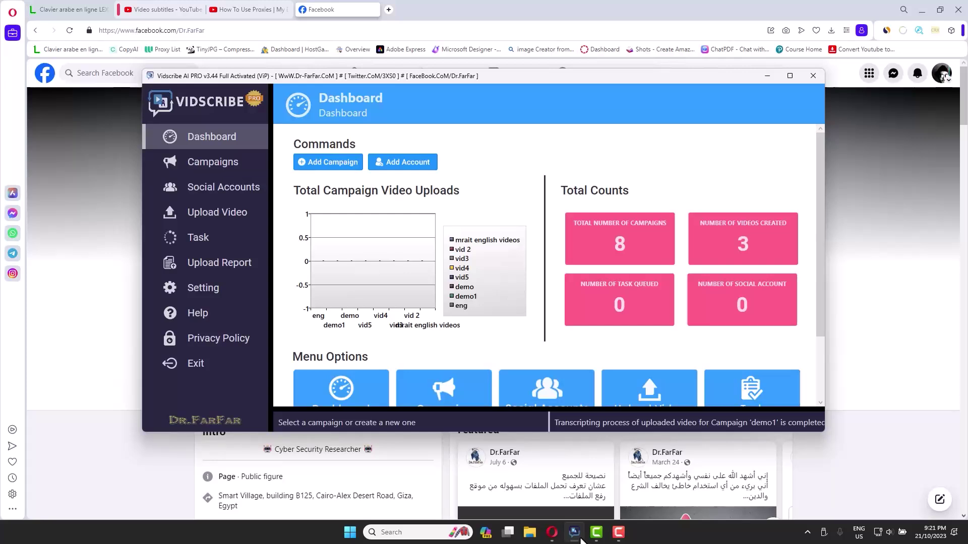
{"action": "scroll", "coordinate": [559, 268], "scroll_direction": "down", "scroll_amount": 2}
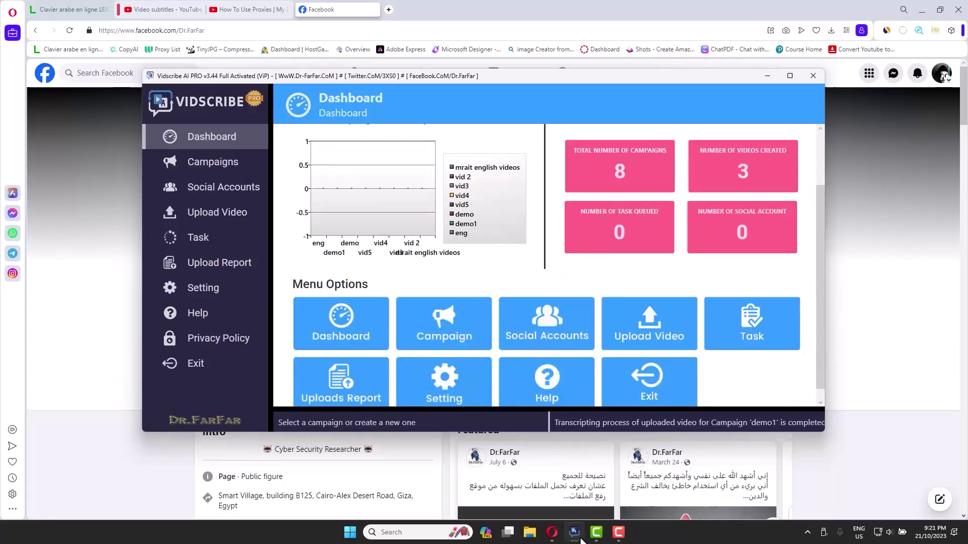
{"action": "scroll", "coordinate": [559, 267], "scroll_direction": "up", "scroll_amount": 2}
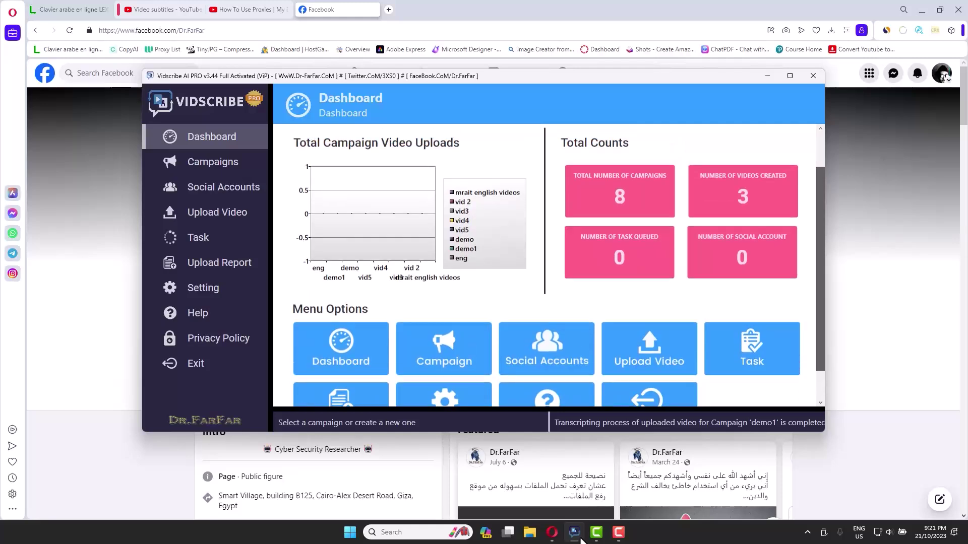